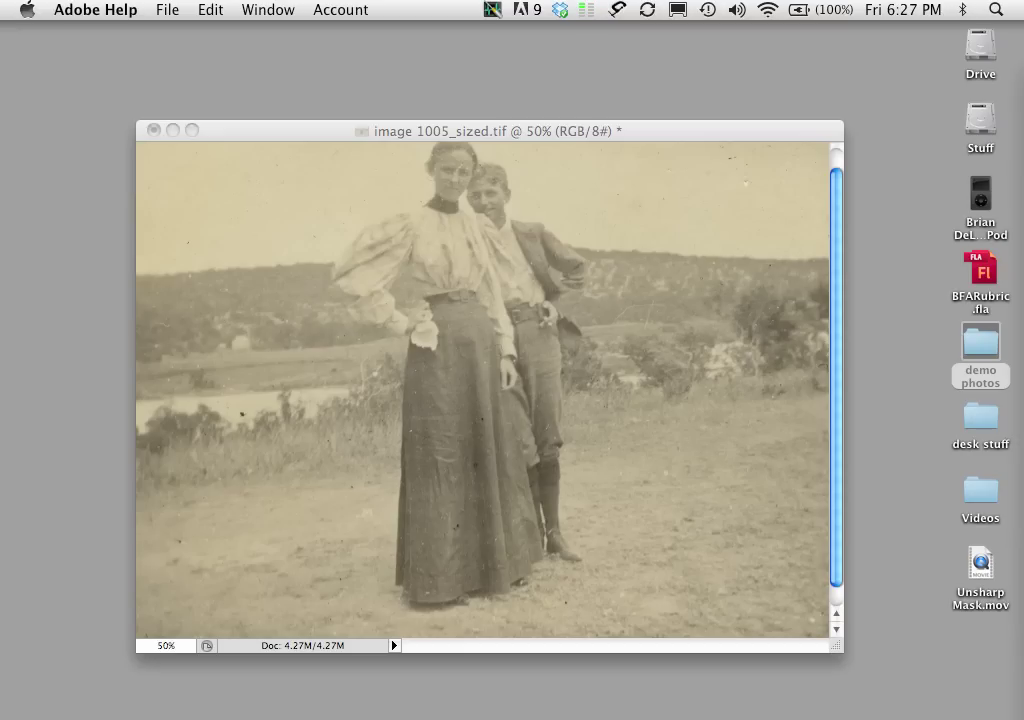
Step: Return to Photoshop and show the Filter > Sharpen submenu for the sepia couple photo
{"action": "left_click", "coordinate": [340, 215]}
{"action": "left_click", "coordinate": [425, 9]}
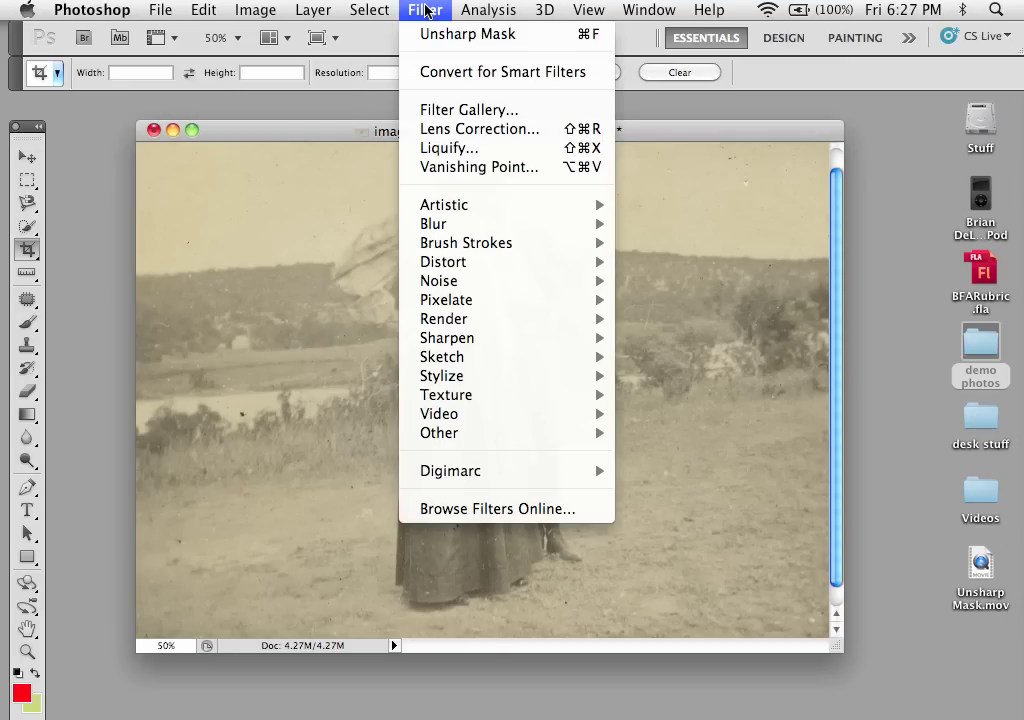
{"action": "mouse_move", "coordinate": [469, 341]}
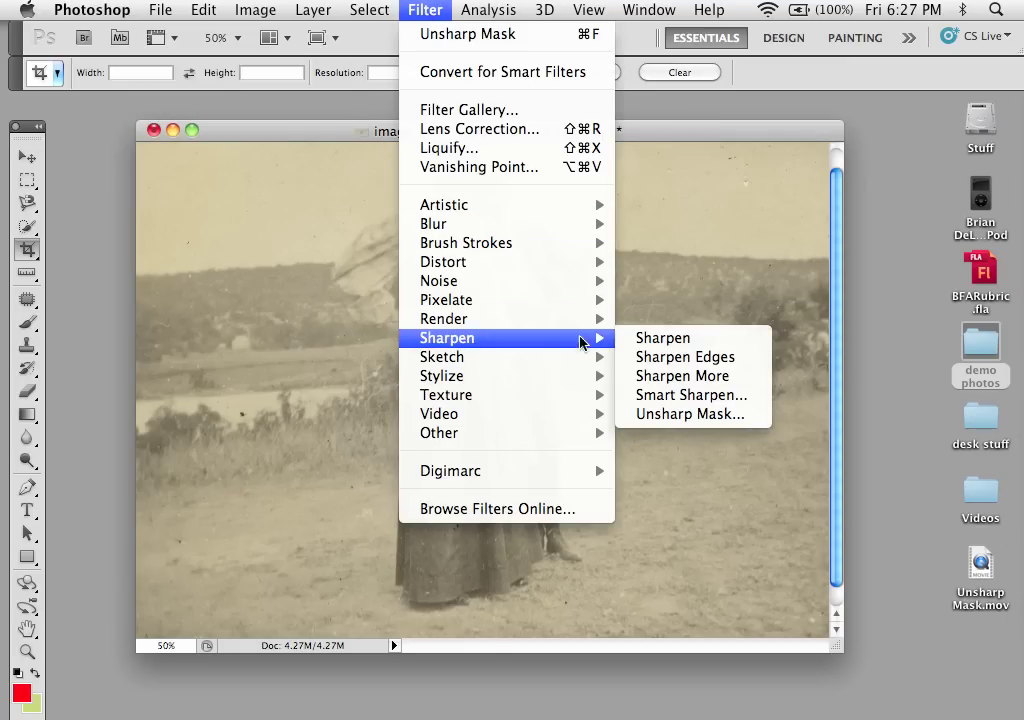
Step: Open Smart Sharpen and magnify its preview to 300% on the dress edge
{"action": "left_click", "coordinate": [698, 396]}
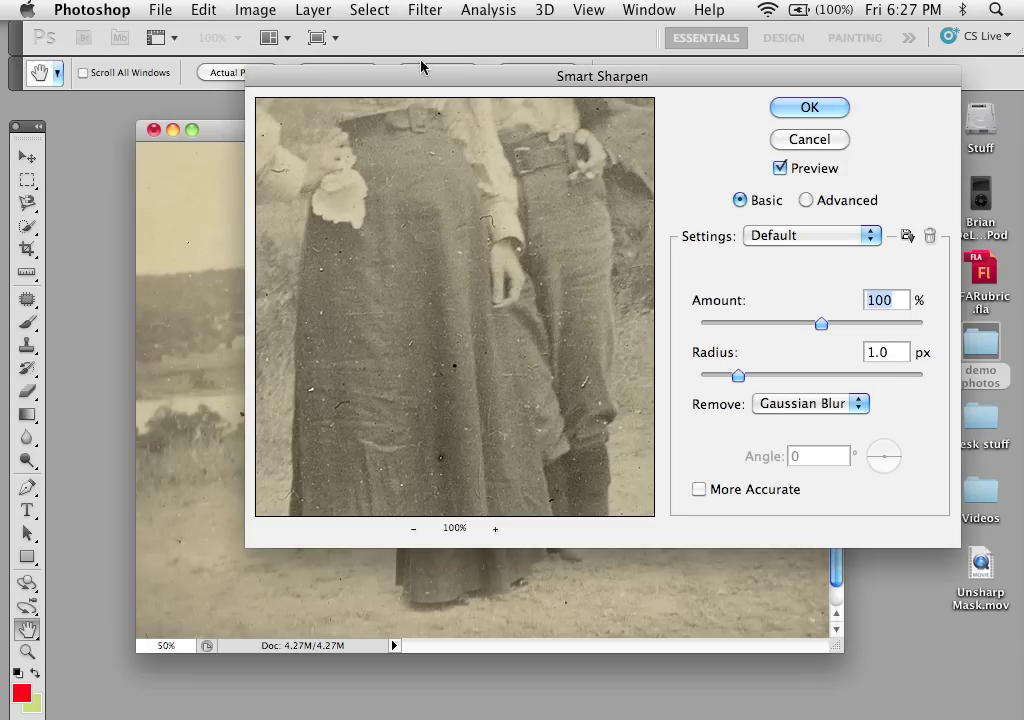
{"action": "left_click_drag", "start_coordinate": [420, 70], "coordinate": [406, 143]}
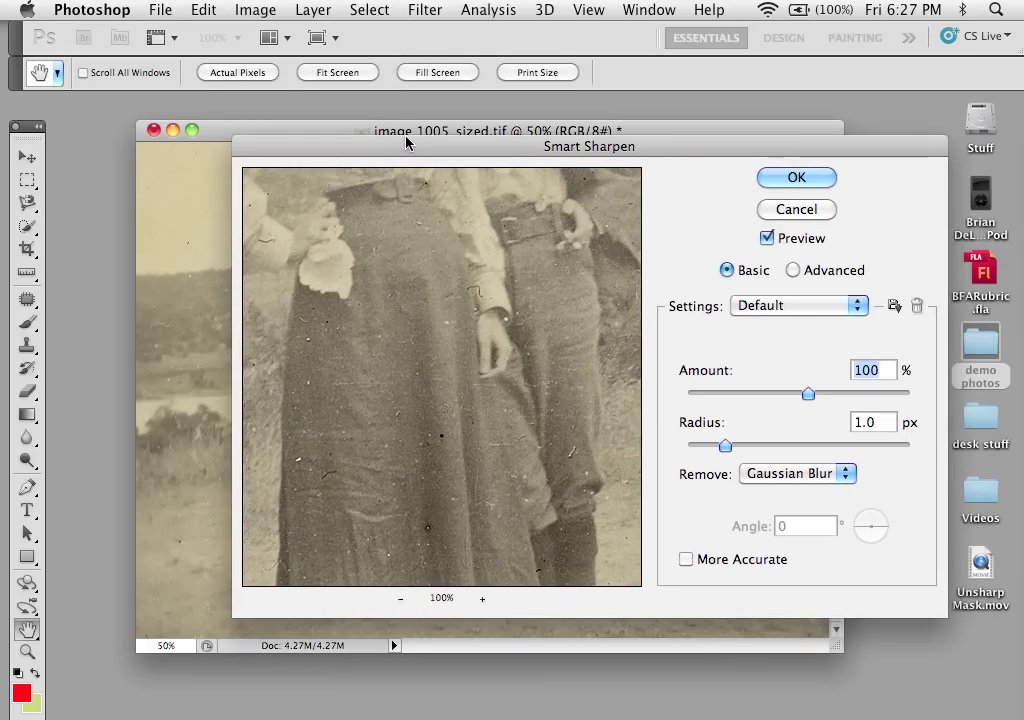
{"action": "left_click_drag", "start_coordinate": [363, 148], "coordinate": [465, 93]}
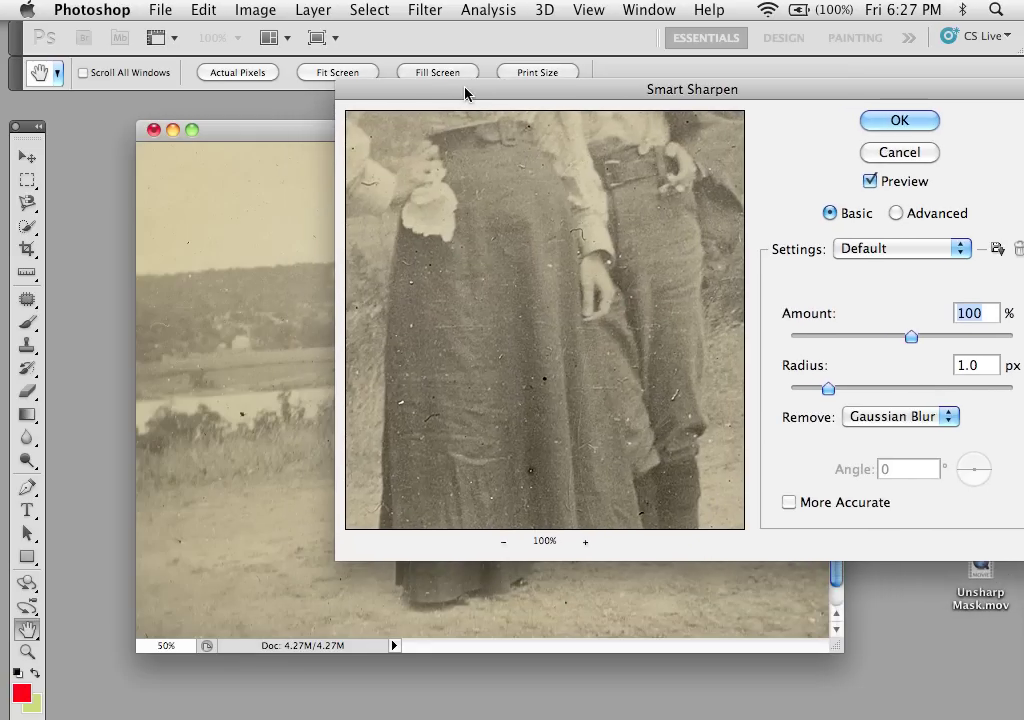
{"action": "left_click", "coordinate": [586, 542]}
{"action": "left_click", "coordinate": [586, 542]}
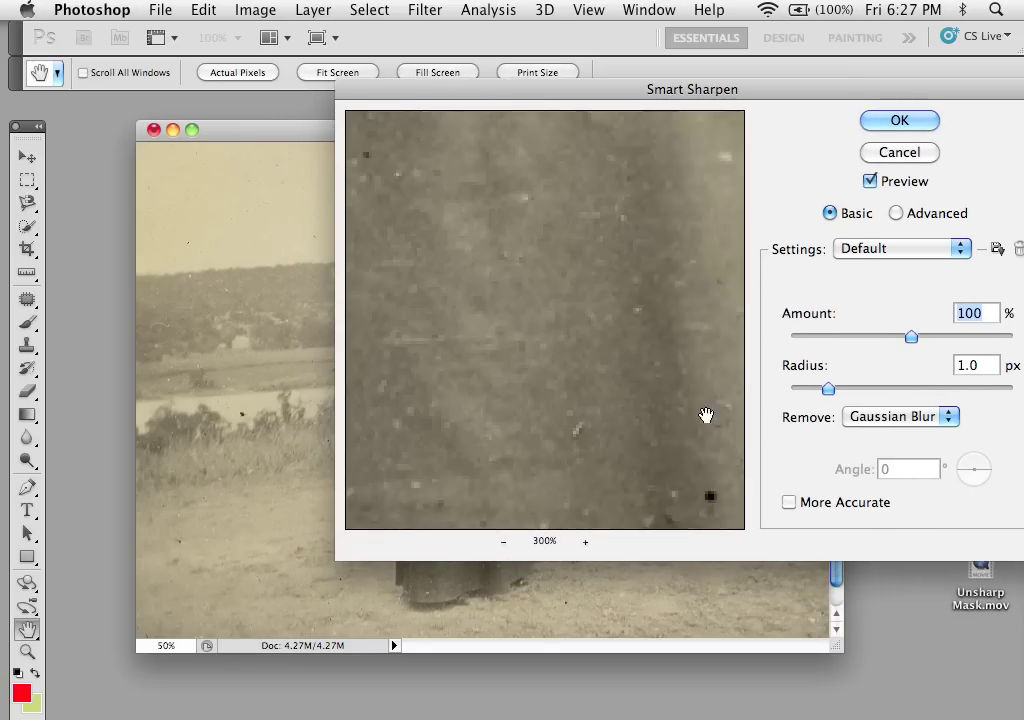
{"action": "left_click_drag", "start_coordinate": [533, 360], "coordinate": [494, 544]}
Step: Inspect the 100% preview on the hands, flower and face, then set Amount to 1%
{"action": "left_click", "coordinate": [502, 542]}
{"action": "left_click", "coordinate": [502, 542]}
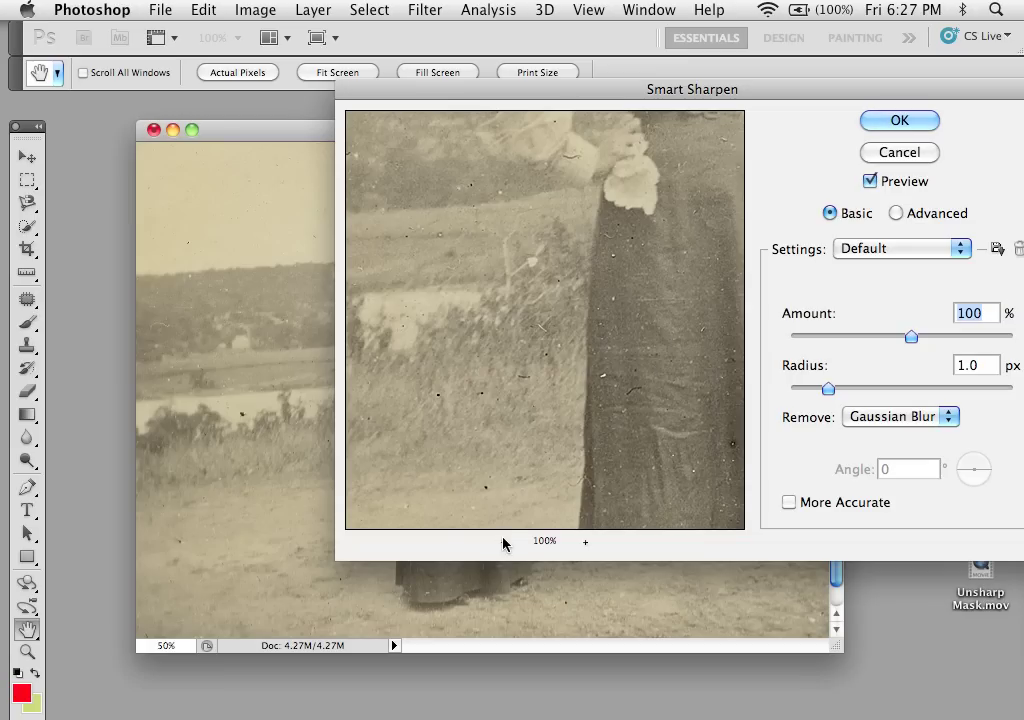
{"action": "left_click", "coordinate": [502, 543]}
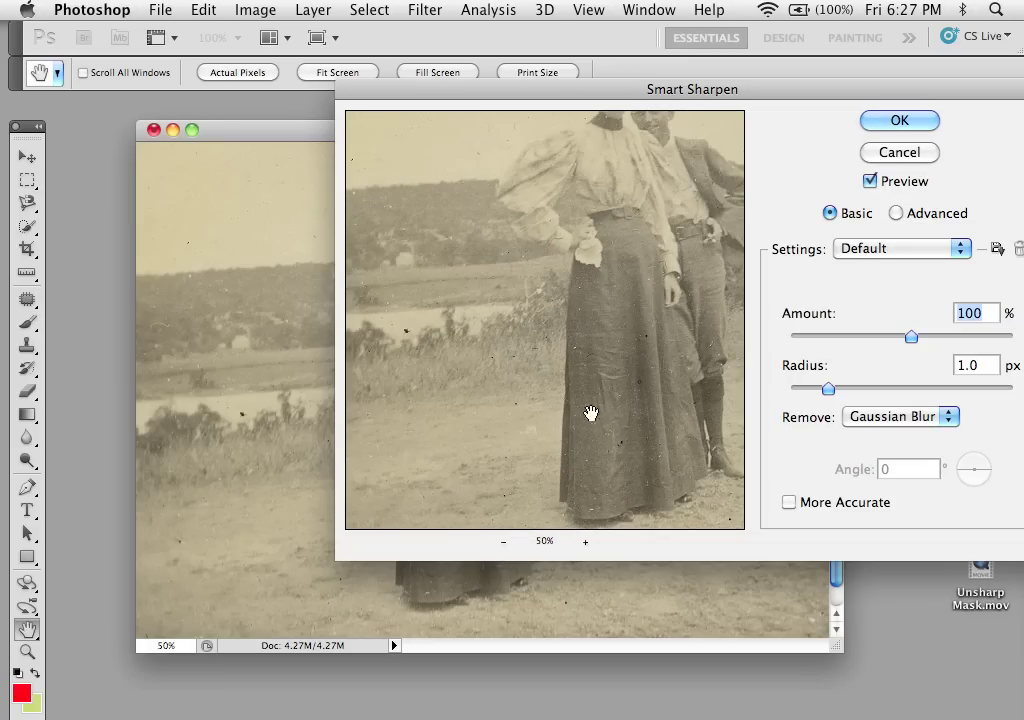
{"action": "left_click", "coordinate": [585, 542]}
{"action": "left_click", "coordinate": [585, 542]}
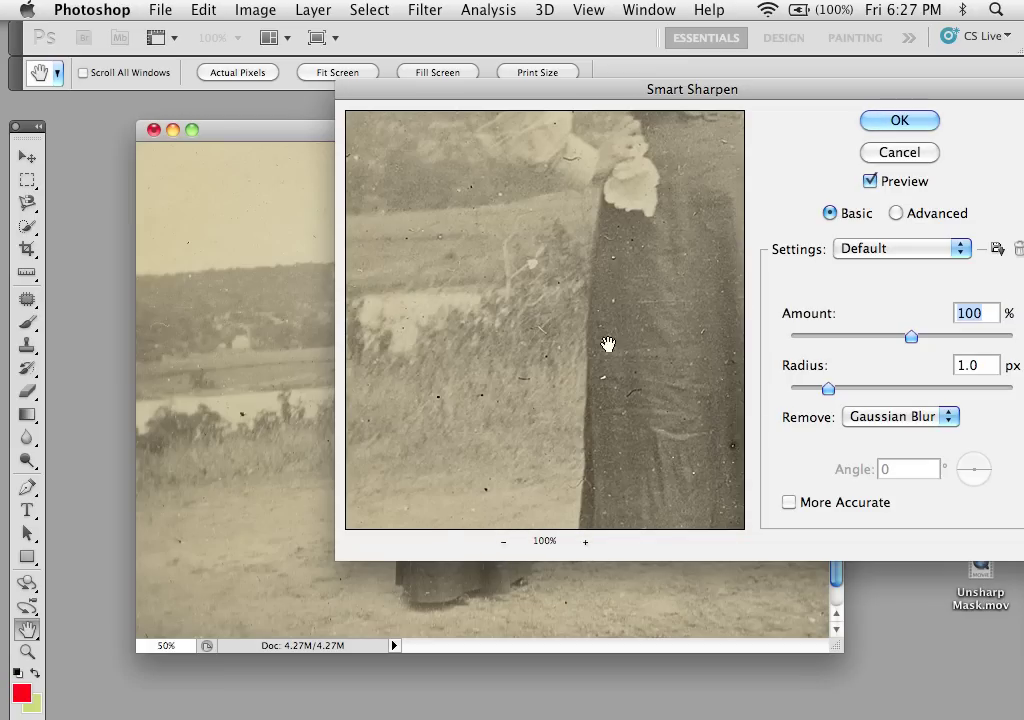
{"action": "left_click_drag", "start_coordinate": [780, 91], "coordinate": [642, 130]}
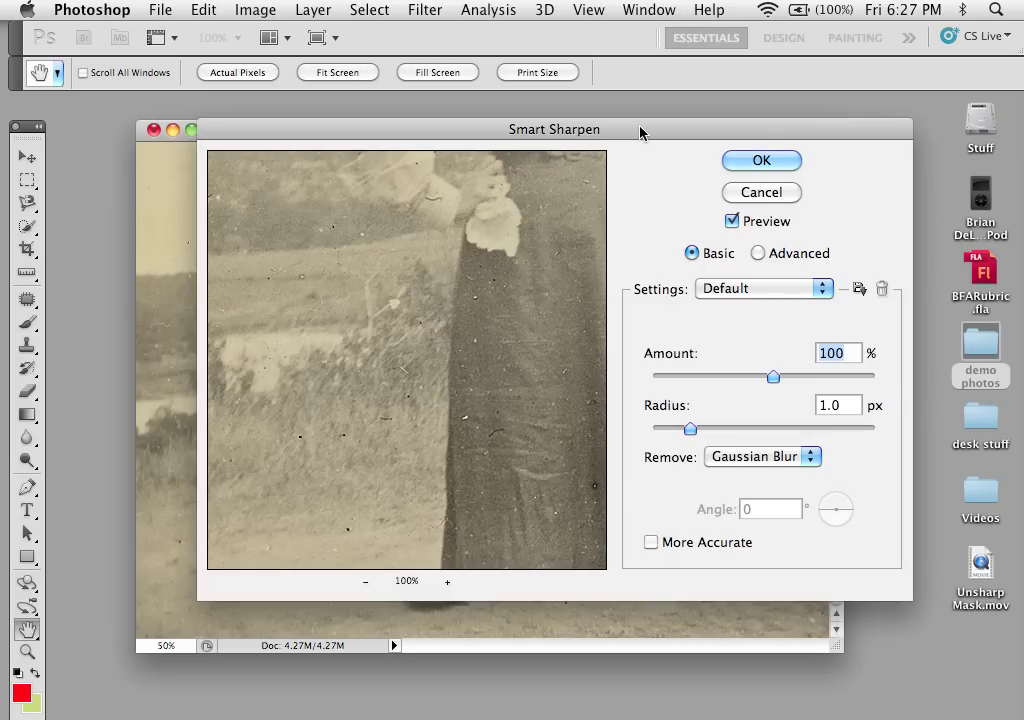
{"action": "left_click_drag", "start_coordinate": [518, 295], "coordinate": [421, 395]}
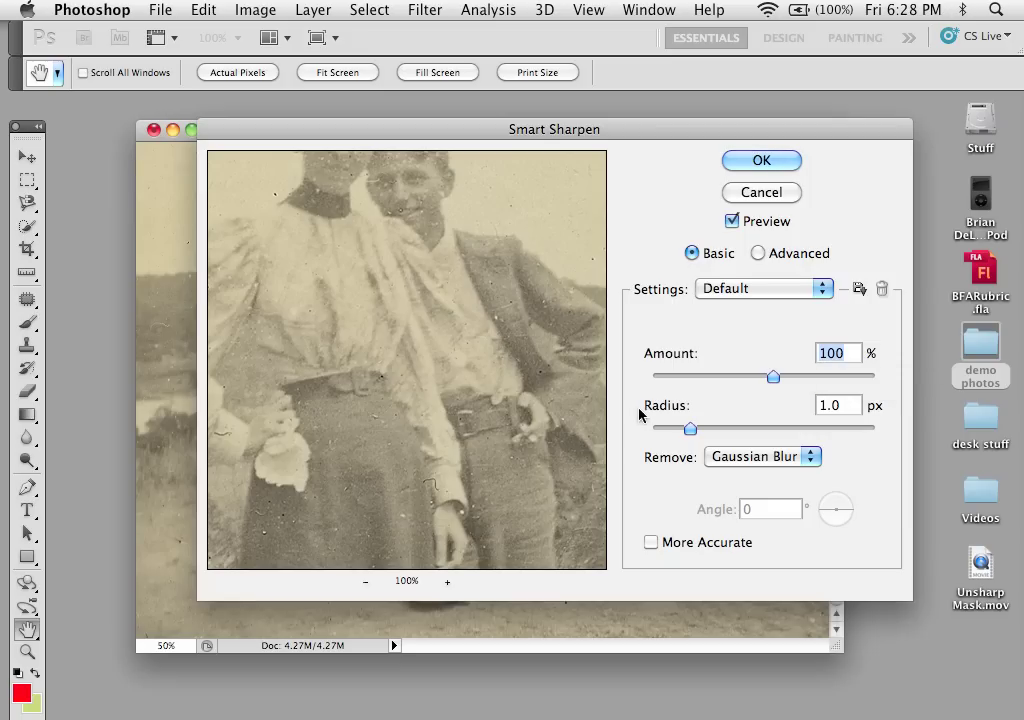
{"action": "left_click_drag", "start_coordinate": [384, 292], "coordinate": [519, 354]}
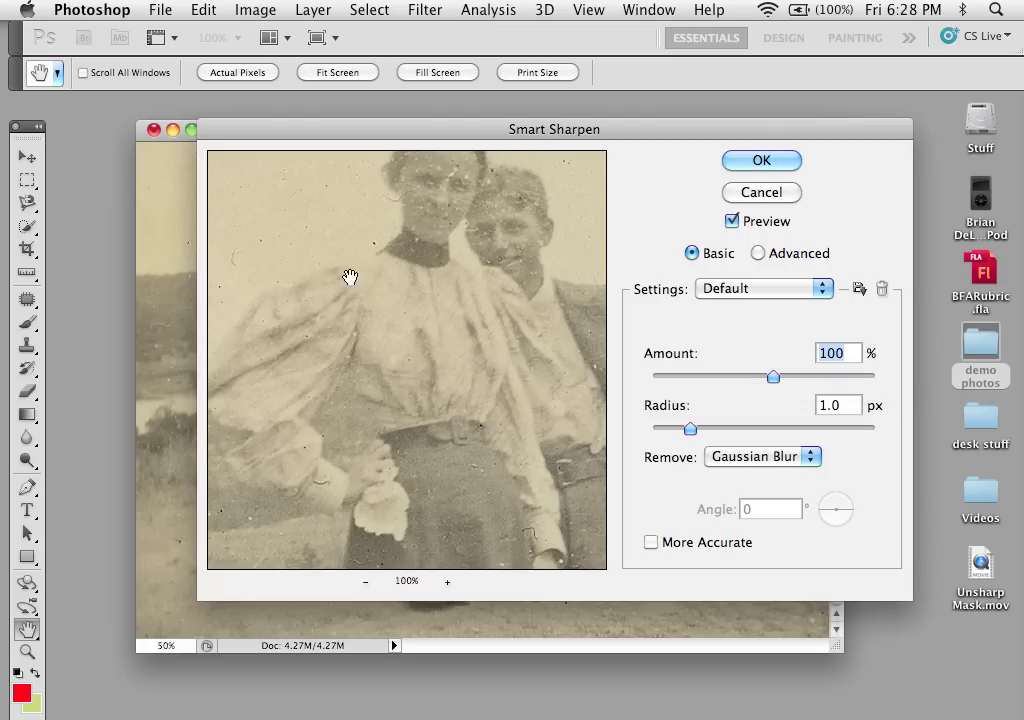
{"action": "mouse_move", "coordinate": [301, 347]}
{"action": "left_mouse_down"}
{"action": "mouse_move", "coordinate": [270, 343]}
{"action": "mouse_move", "coordinate": [373, 327]}
{"action": "mouse_move", "coordinate": [354, 304]}
{"action": "mouse_move", "coordinate": [289, 347]}
{"action": "left_mouse_up"}
{"action": "left_click_drag", "start_coordinate": [773, 376], "coordinate": [872, 378]}
{"action": "left_click_drag", "start_coordinate": [784, 377], "coordinate": [603, 382]}
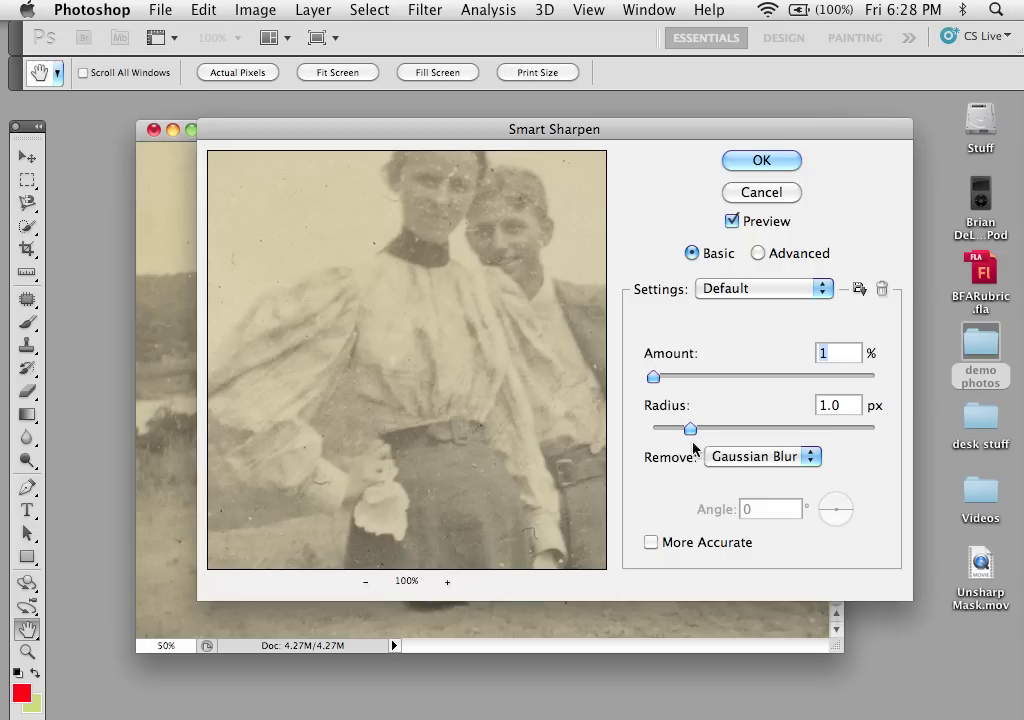
Step: Compare Lens Blur and Motion Blur (40°) removal on the couple's faces
{"action": "left_click_drag", "start_coordinate": [430, 231], "coordinate": [476, 230]}
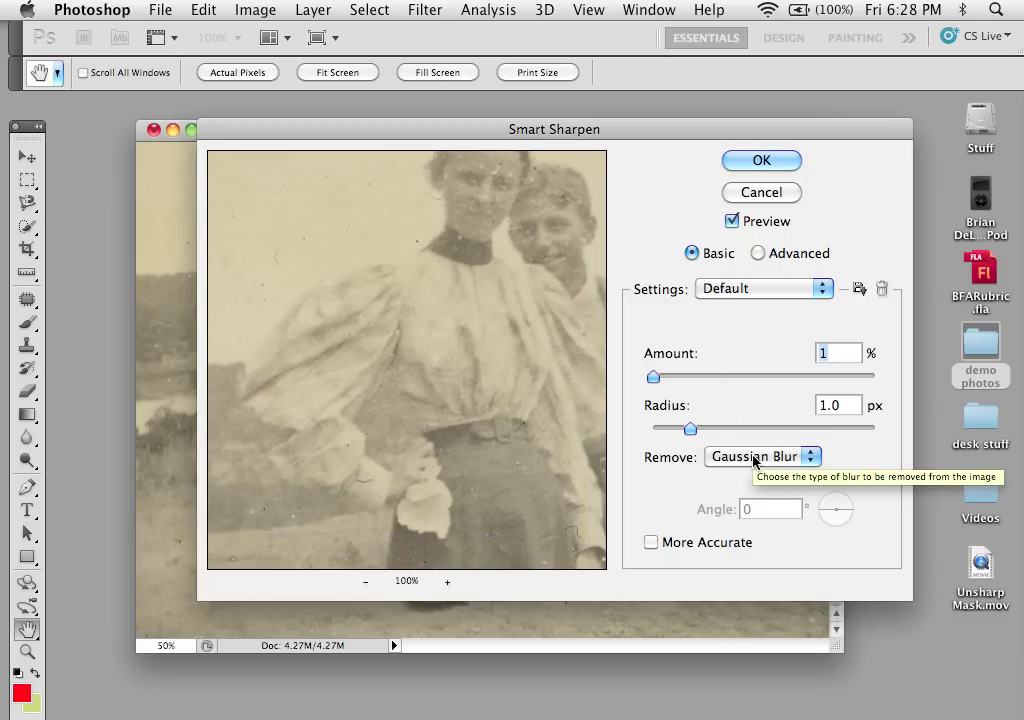
{"action": "left_click", "coordinate": [754, 458]}
{"action": "left_click", "coordinate": [755, 474]}
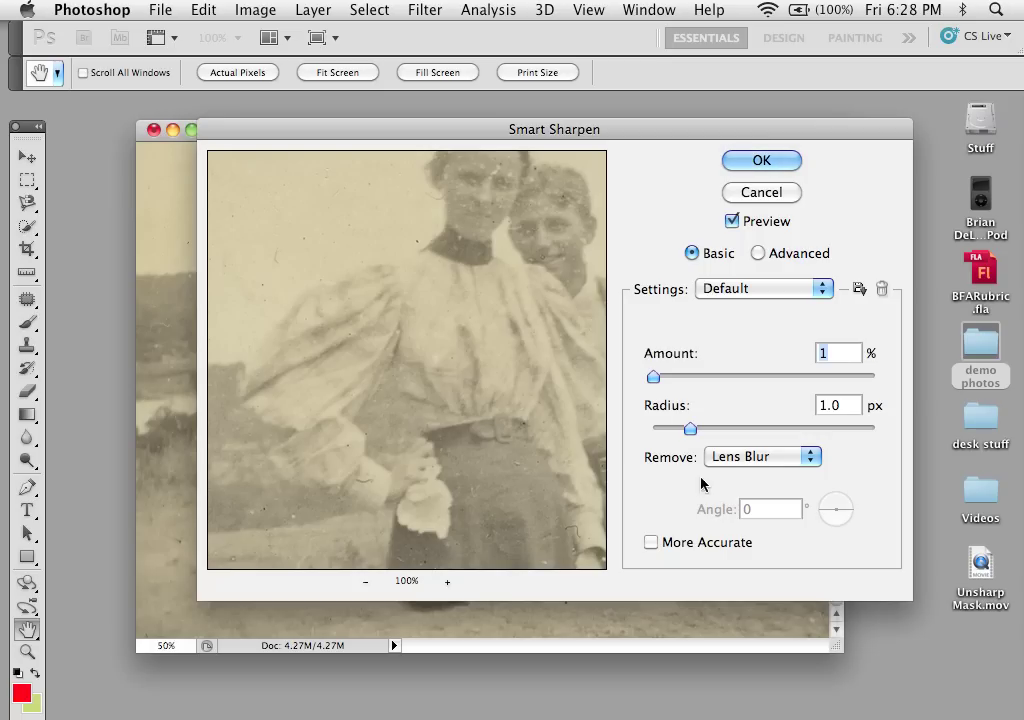
{"action": "left_click", "coordinate": [758, 457]}
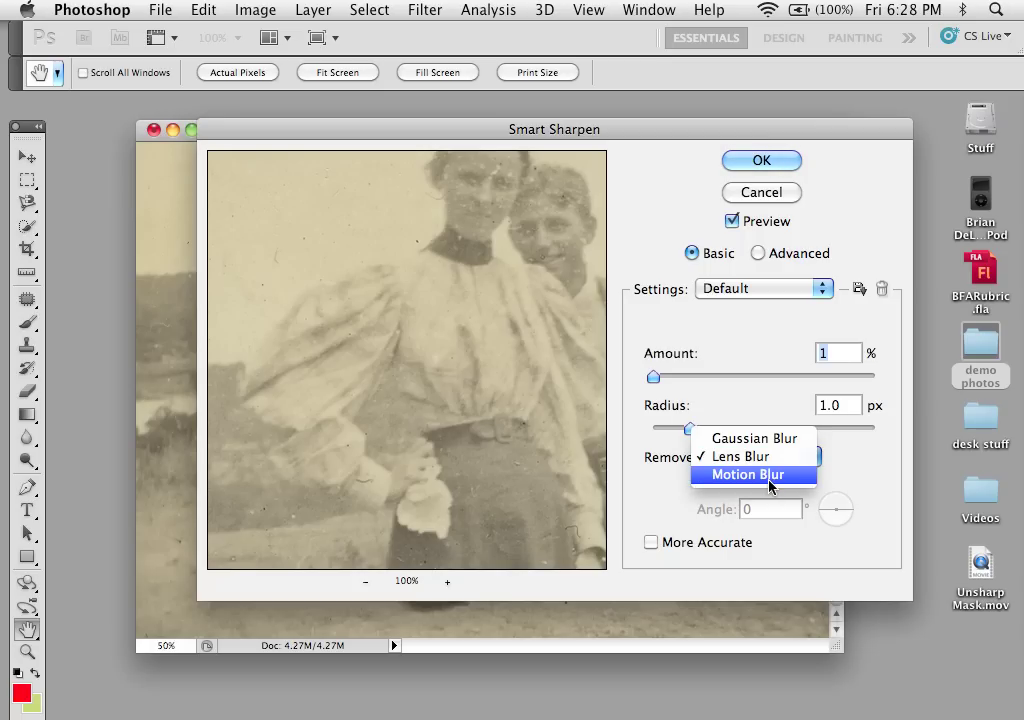
{"action": "left_click", "coordinate": [770, 475]}
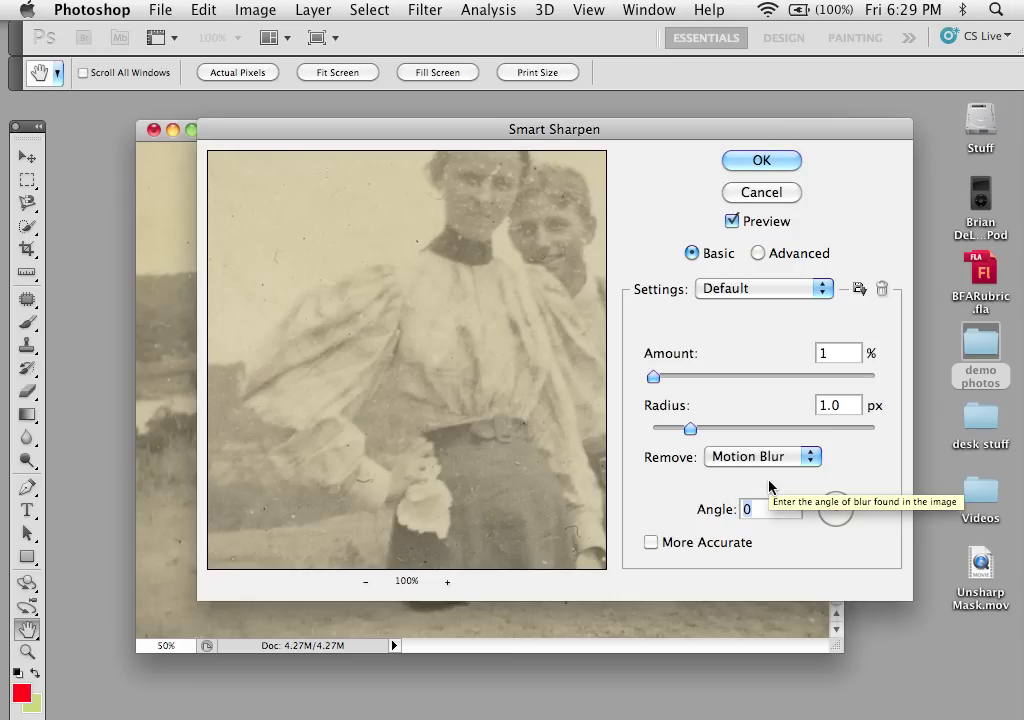
{"action": "left_click_drag", "start_coordinate": [558, 400], "coordinate": [600, 430]}
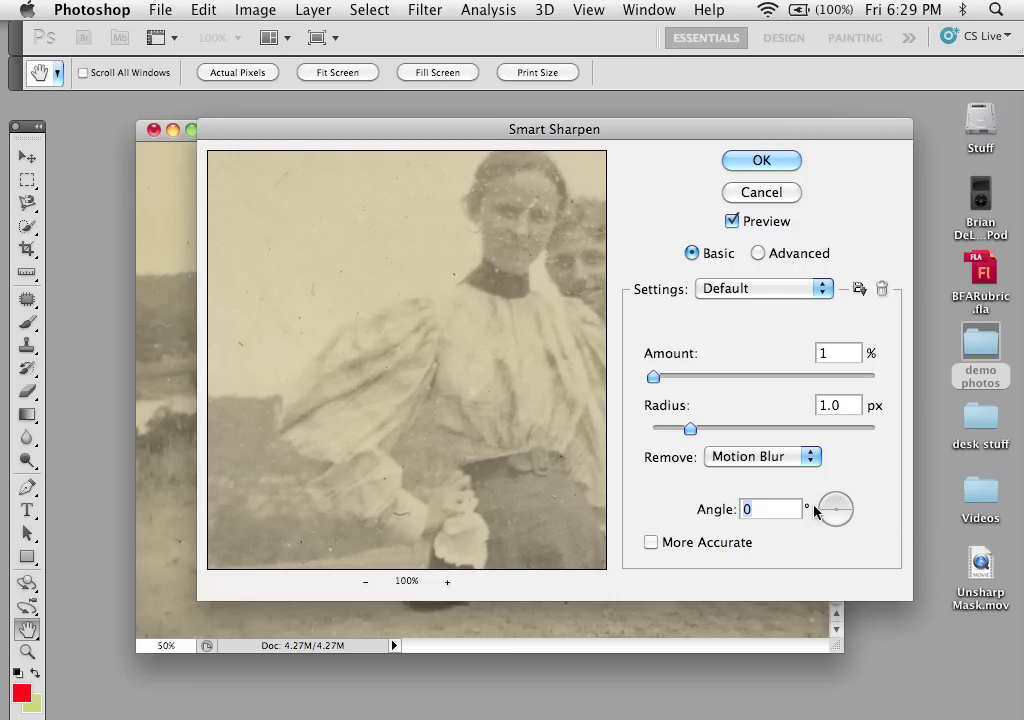
{"action": "left_click_drag", "start_coordinate": [833, 514], "coordinate": [860, 494]}
{"action": "left_click", "coordinate": [737, 456]}
{"action": "left_click", "coordinate": [748, 438]}
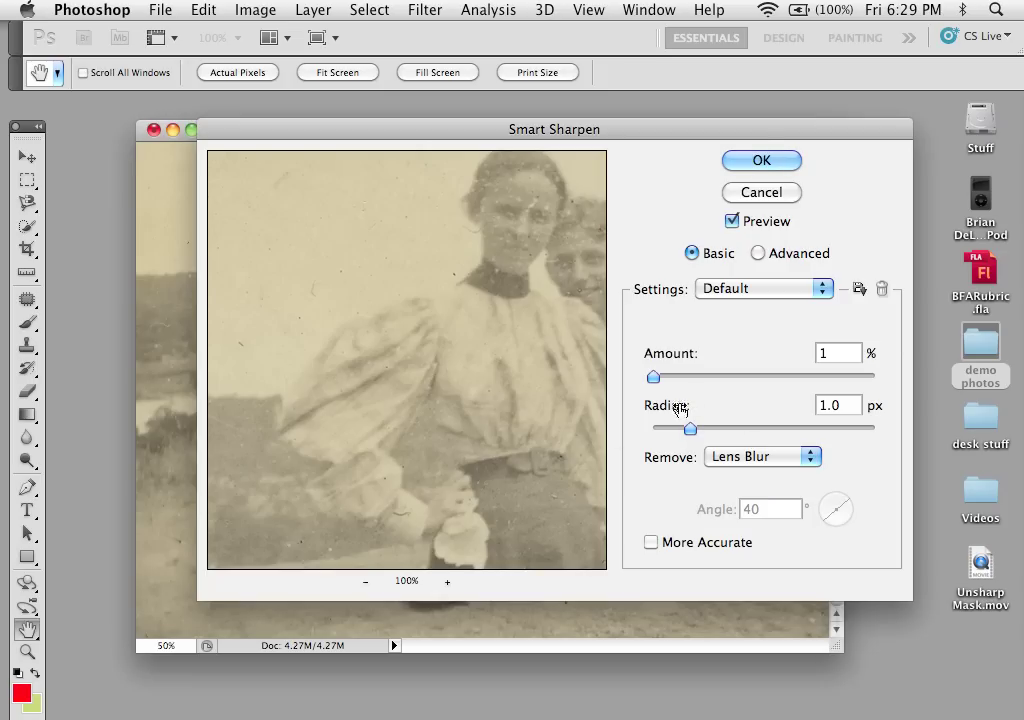
Step: Set Amount to 134% and Radius to 1.3 px, removing Motion Blur
{"action": "left_click_drag", "start_coordinate": [725, 377], "coordinate": [796, 376]}
{"action": "mouse_move", "coordinate": [690, 428]}
{"action": "left_mouse_down"}
{"action": "mouse_move", "coordinate": [674, 428]}
{"action": "mouse_move", "coordinate": [694, 428]}
{"action": "left_mouse_up"}
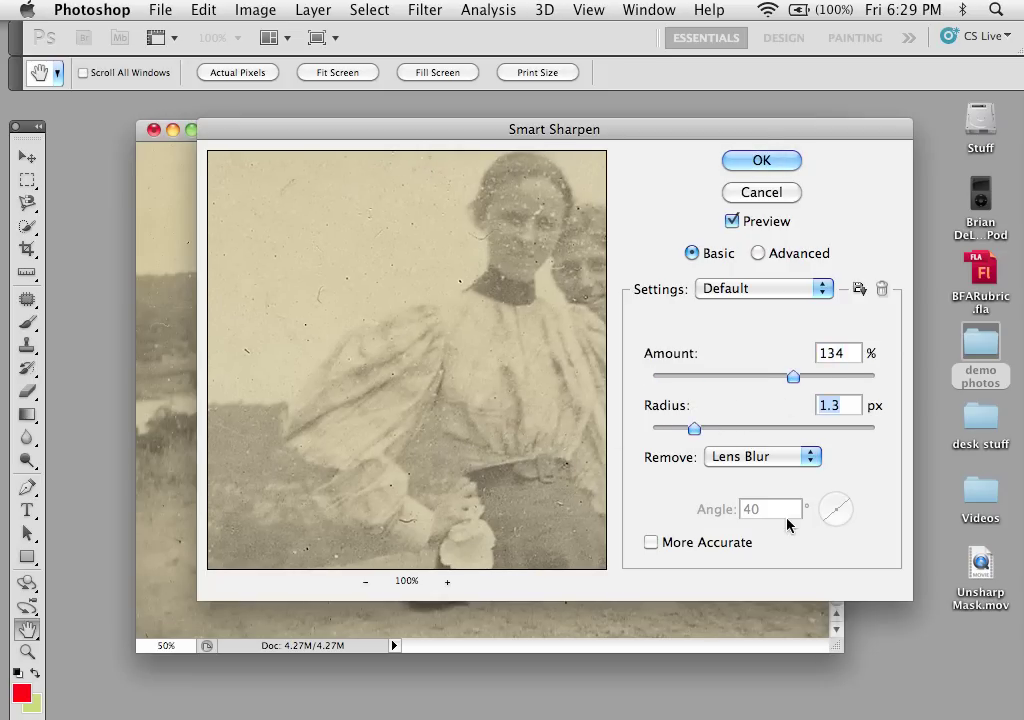
{"action": "left_click", "coordinate": [765, 457]}
{"action": "left_click", "coordinate": [761, 440]}
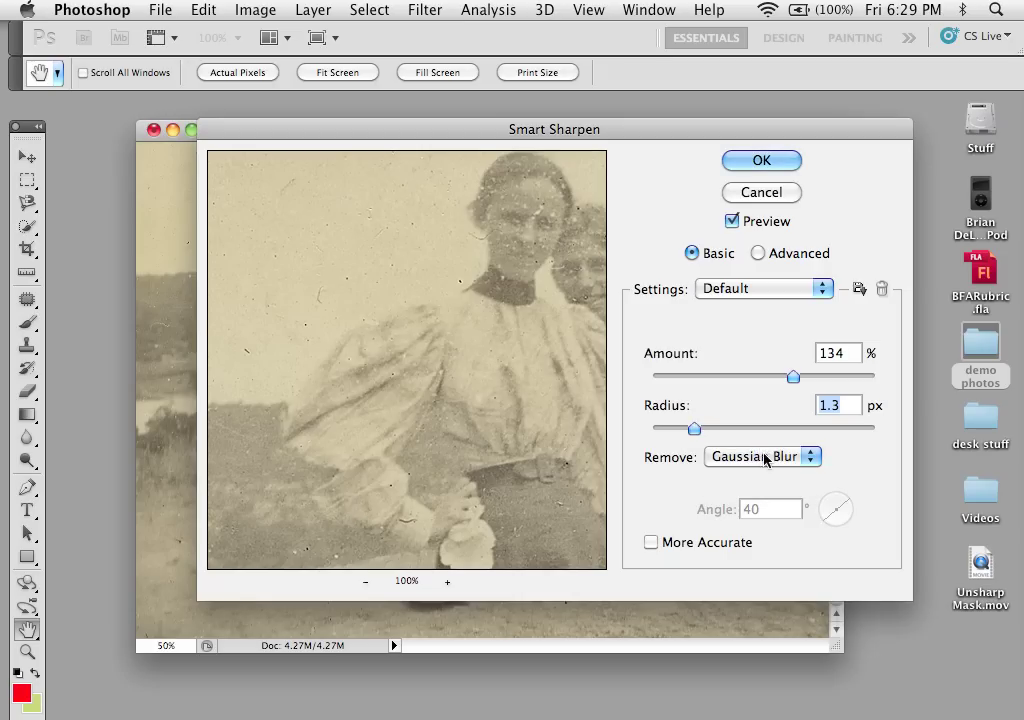
{"action": "left_click", "coordinate": [765, 458]}
{"action": "left_click", "coordinate": [760, 491]}
Step: Set the Motion Blur angle to 63°, enable More Accurate, and switch to Advanced mode
{"action": "left_click", "coordinate": [838, 527]}
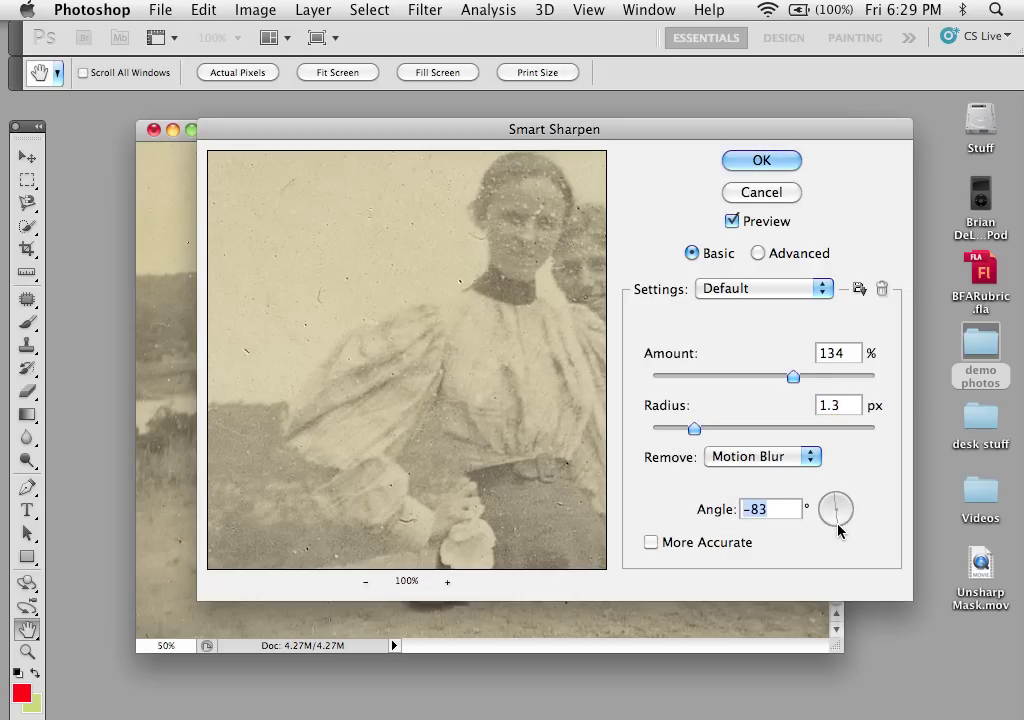
{"action": "left_click", "coordinate": [855, 512]}
{"action": "mouse_move", "coordinate": [851, 514]}
{"action": "left_mouse_down"}
{"action": "mouse_move", "coordinate": [840, 516]}
{"action": "mouse_move", "coordinate": [842, 506]}
{"action": "left_mouse_up"}
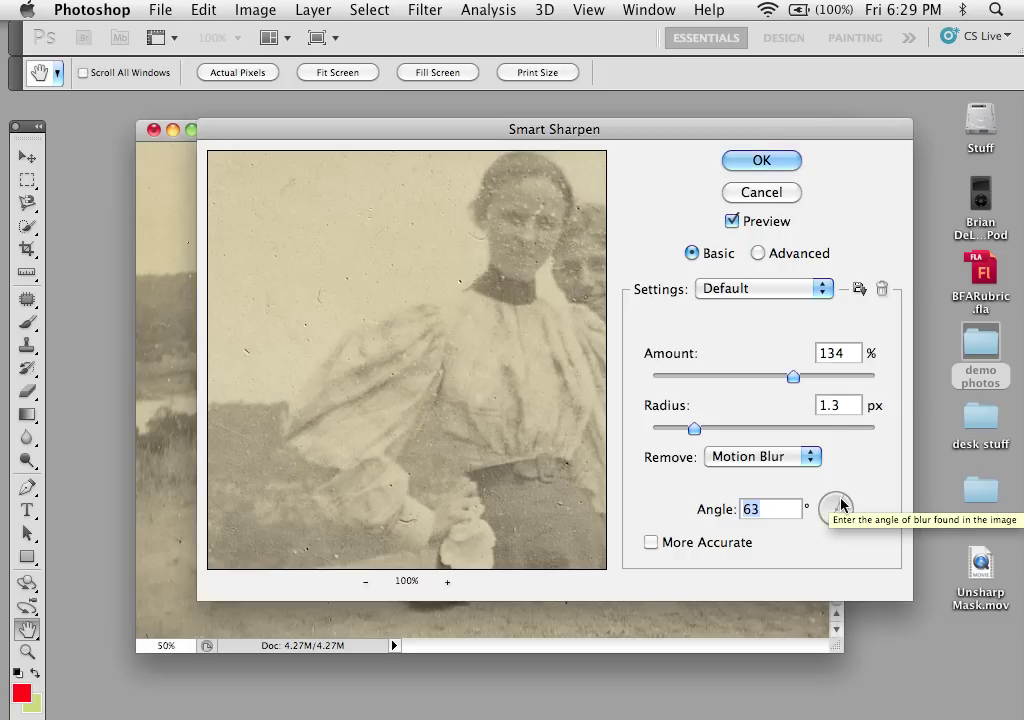
{"action": "left_click", "coordinate": [651, 543]}
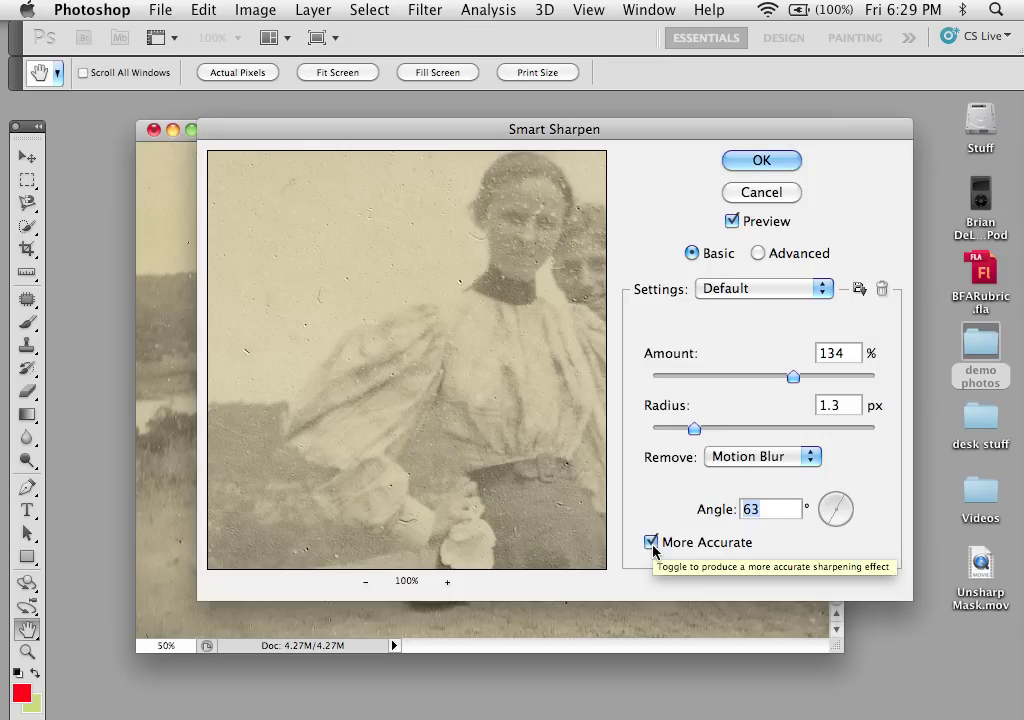
{"action": "left_click_drag", "start_coordinate": [405, 336], "coordinate": [439, 323]}
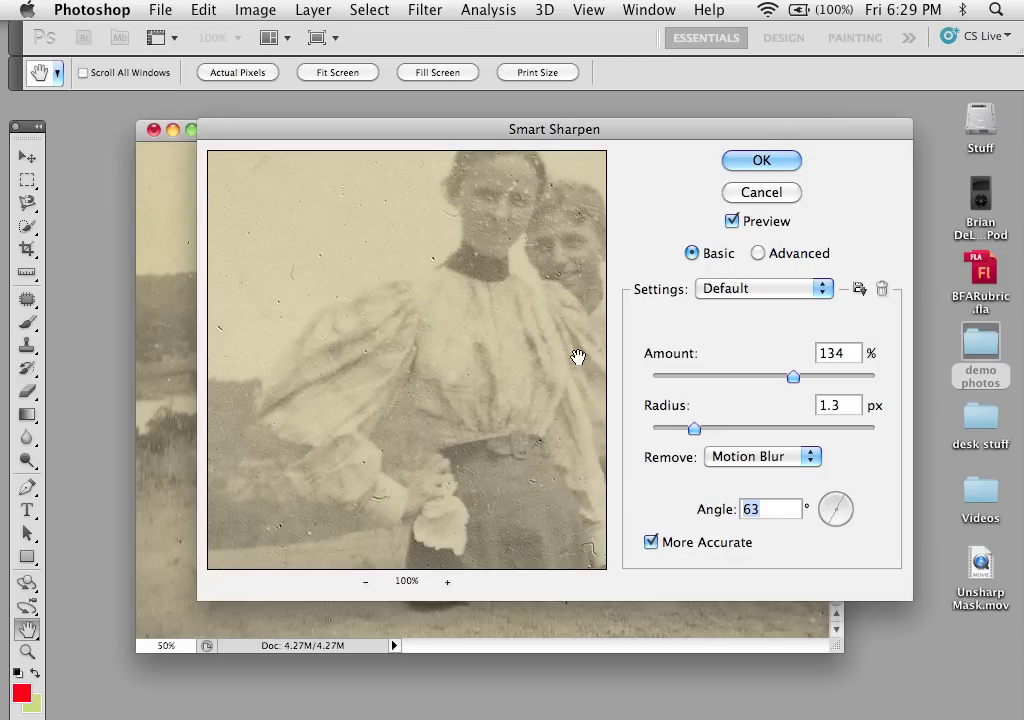
{"action": "left_click", "coordinate": [772, 254]}
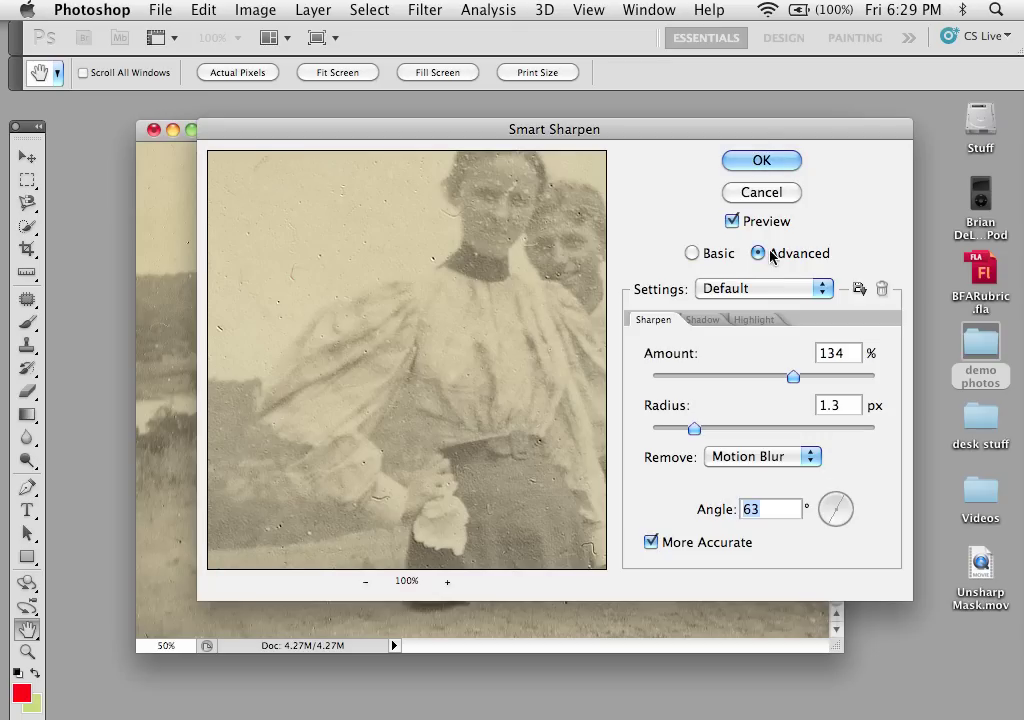
Step: Look through the Shadow, Highlight and Sharpen tabs, cancelling an accidental preset save
{"action": "left_click_drag", "start_coordinate": [493, 316], "coordinate": [488, 344]}
{"action": "left_click_drag", "start_coordinate": [427, 133], "coordinate": [416, 142]}
{"action": "left_click", "coordinate": [690, 326]}
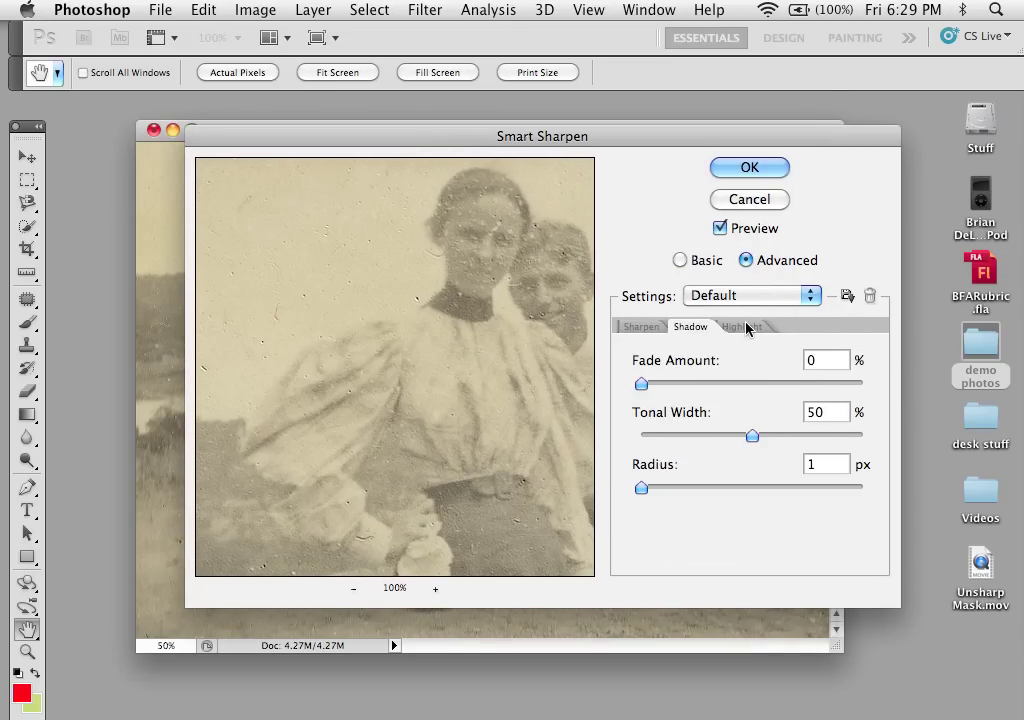
{"action": "left_click", "coordinate": [746, 327]}
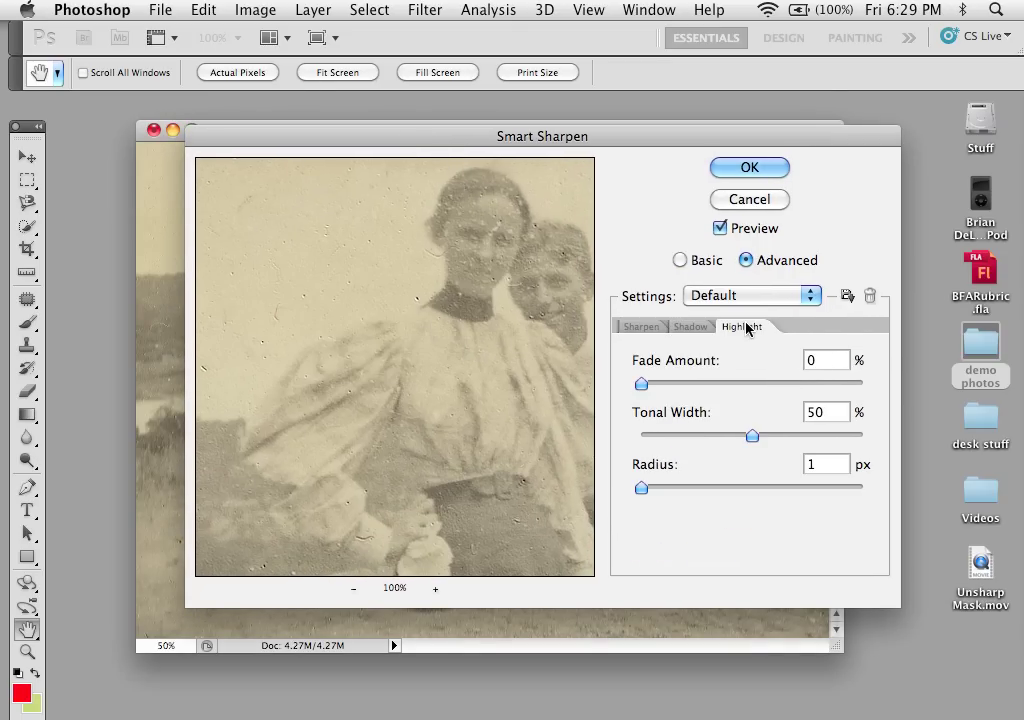
{"action": "left_click", "coordinate": [843, 297]}
{"action": "left_click", "coordinate": [690, 320]}
{"action": "left_click", "coordinate": [643, 327]}
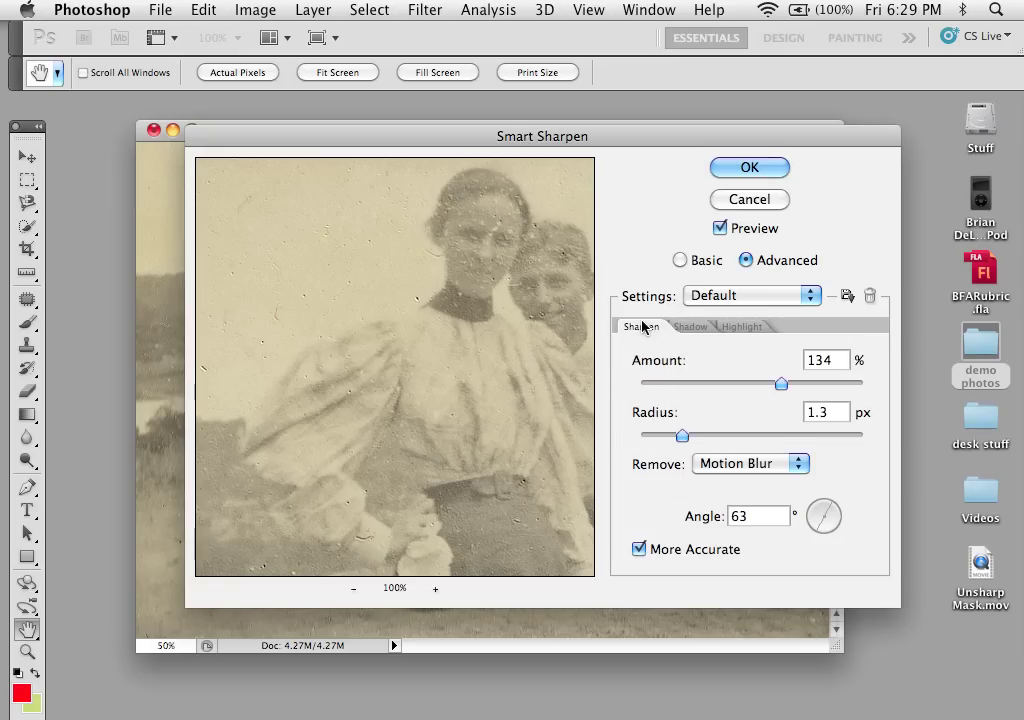
{"action": "left_click", "coordinate": [758, 329]}
Step: Set the highlight Fade Amount to 77%, Tonal Width to 26% and Radius to 23 px
{"action": "left_click_drag", "start_coordinate": [643, 386], "coordinate": [741, 385]}
{"action": "left_click_drag", "start_coordinate": [505, 427], "coordinate": [571, 277]}
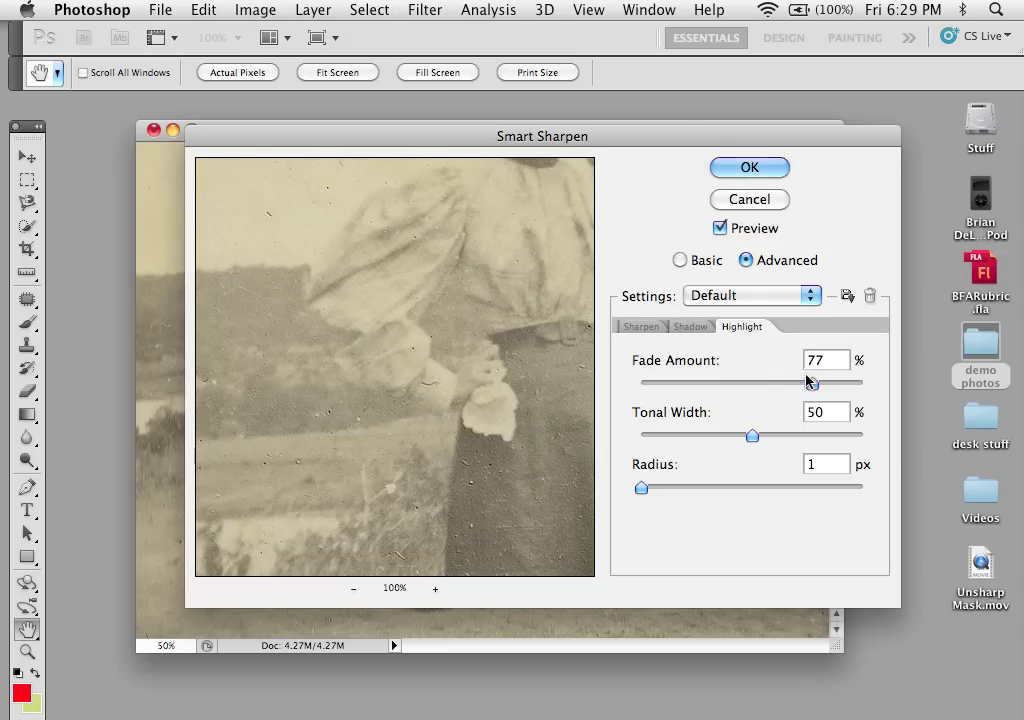
{"action": "left_click_drag", "start_coordinate": [775, 430], "coordinate": [699, 436]}
{"action": "left_click_drag", "start_coordinate": [656, 484], "coordinate": [688, 487]}
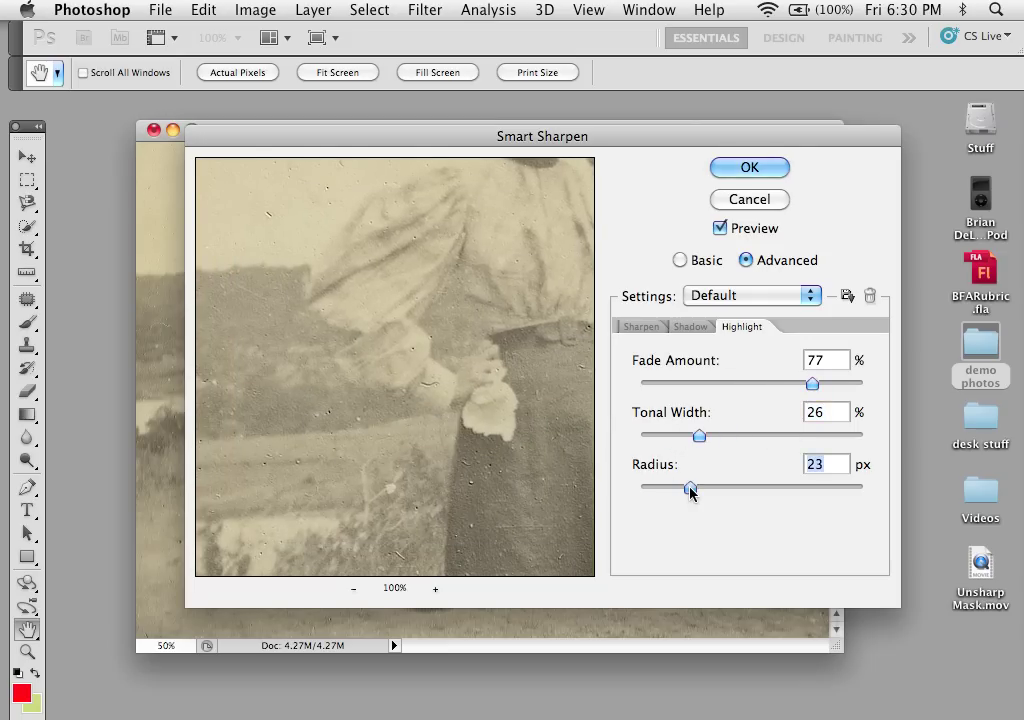
{"action": "left_click", "coordinate": [690, 327]}
{"action": "left_click_drag", "start_coordinate": [487, 427], "coordinate": [507, 245]}
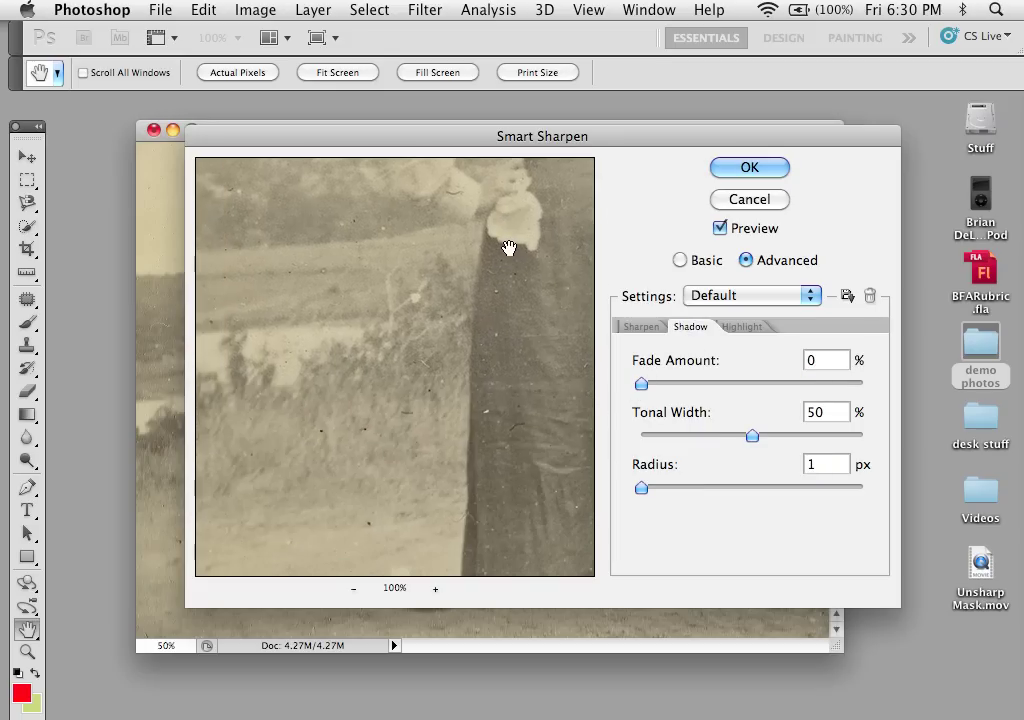
Step: Set the shadow Fade Amount to 57% and Tonal Width to 34%
{"action": "left_click_drag", "start_coordinate": [676, 386], "coordinate": [665, 434]}
{"action": "left_click_drag", "start_coordinate": [641, 488], "coordinate": [801, 487]}
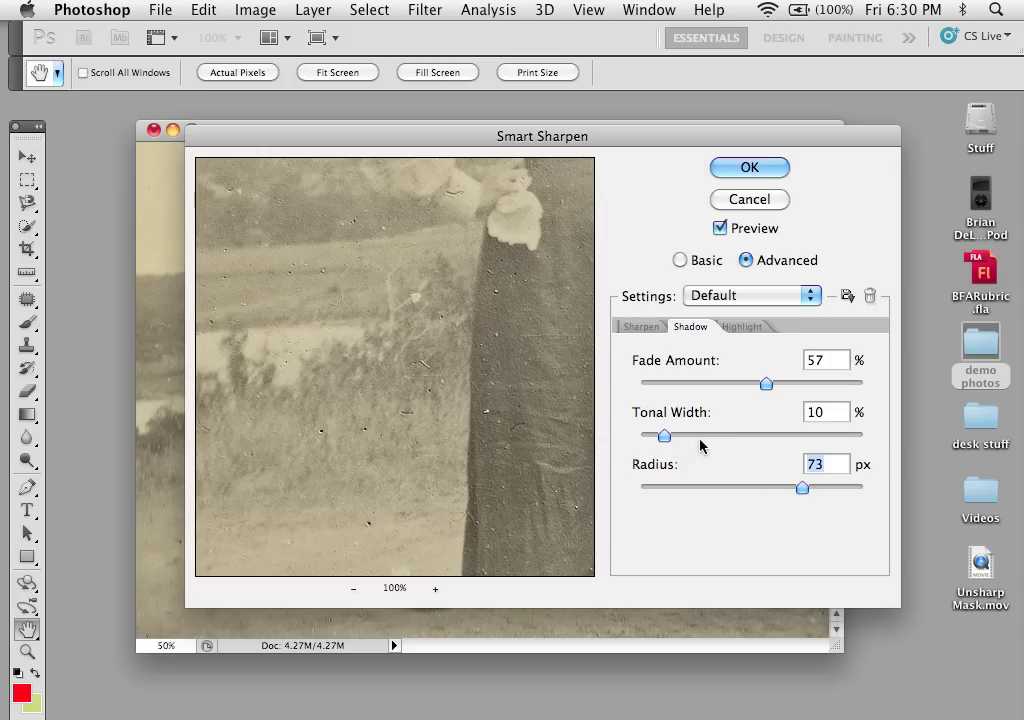
{"action": "left_click_drag", "start_coordinate": [664, 436], "coordinate": [727, 436]}
{"action": "key", "text": "F1"}
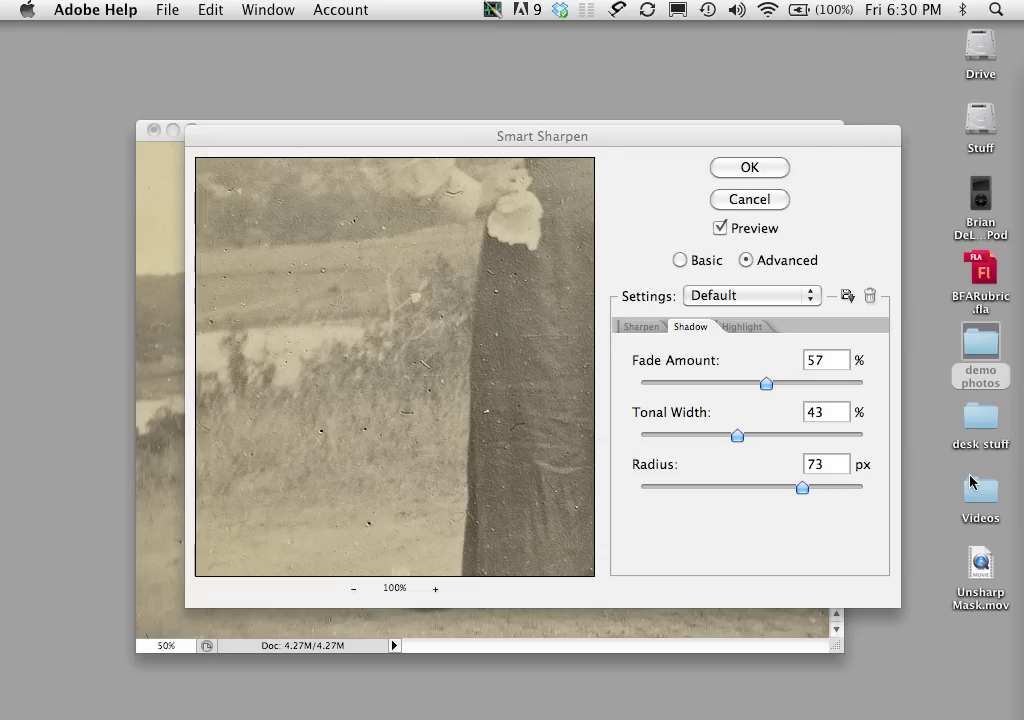
{"action": "left_click", "coordinate": [695, 434]}
{"action": "mouse_move", "coordinate": [695, 434]}
{"action": "left_mouse_down"}
{"action": "mouse_move", "coordinate": [660, 434]}
{"action": "mouse_move", "coordinate": [713, 433]}
{"action": "left_mouse_up"}
{"action": "left_click_drag", "start_coordinate": [533, 418], "coordinate": [514, 407]}
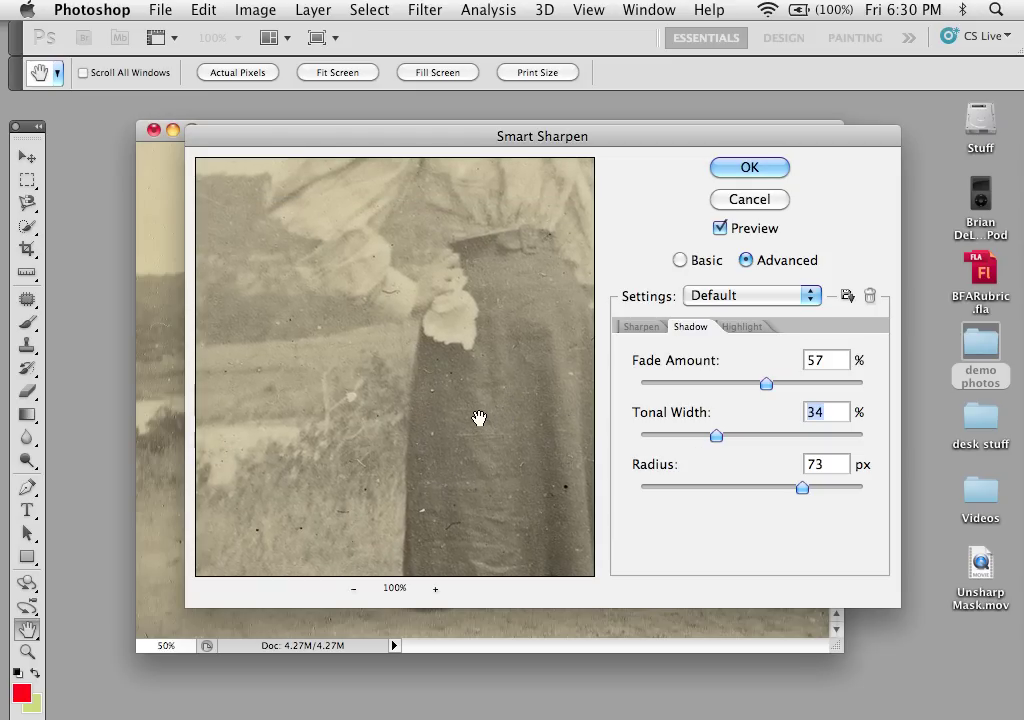
Step: Adjust the shadow Radius to 7 px and apply Smart Sharpen to the photo
{"action": "left_click_drag", "start_coordinate": [513, 393], "coordinate": [475, 462]}
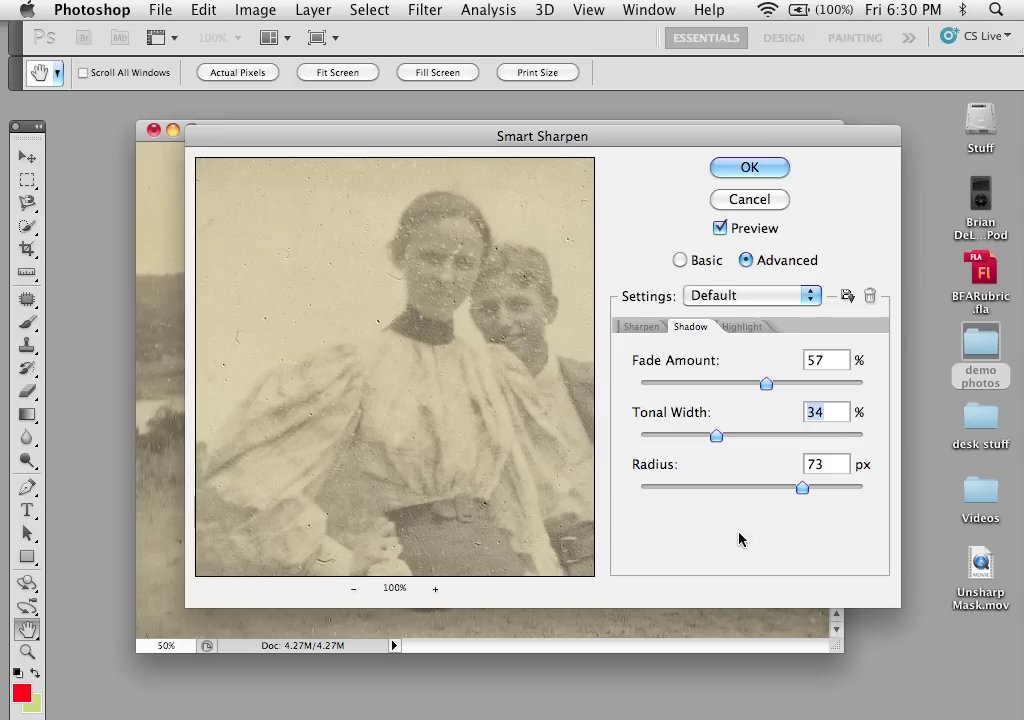
{"action": "left_click_drag", "start_coordinate": [802, 487], "coordinate": [655, 490]}
{"action": "left_click_drag", "start_coordinate": [457, 441], "coordinate": [507, 354]}
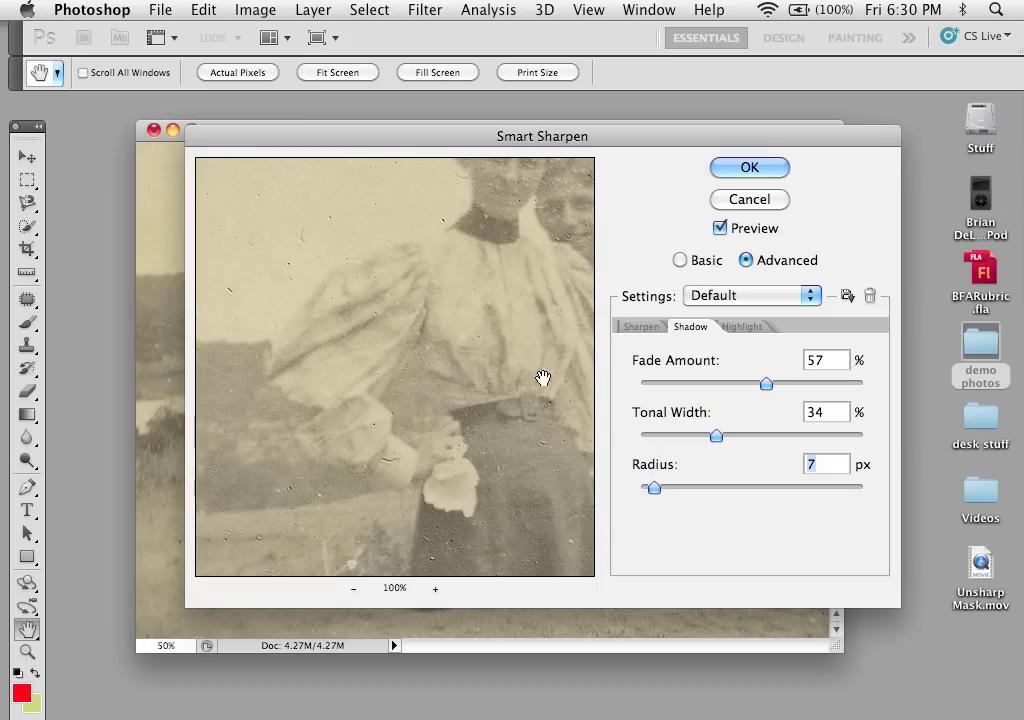
{"action": "left_click_drag", "start_coordinate": [714, 487], "coordinate": [756, 487]}
{"action": "left_click", "coordinate": [747, 167]}
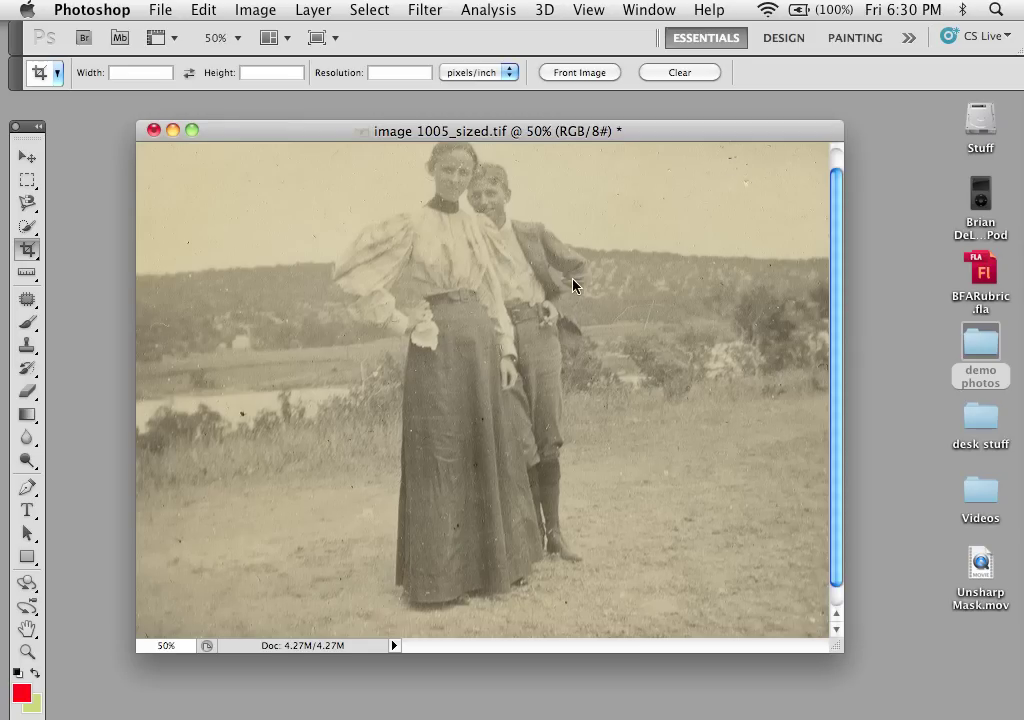
Step: View the sharpened photo at actual pixels and pan across the couple's faces and torsos
{"action": "key", "text": "super+equal"}
{"action": "key", "text": "super+equal"}
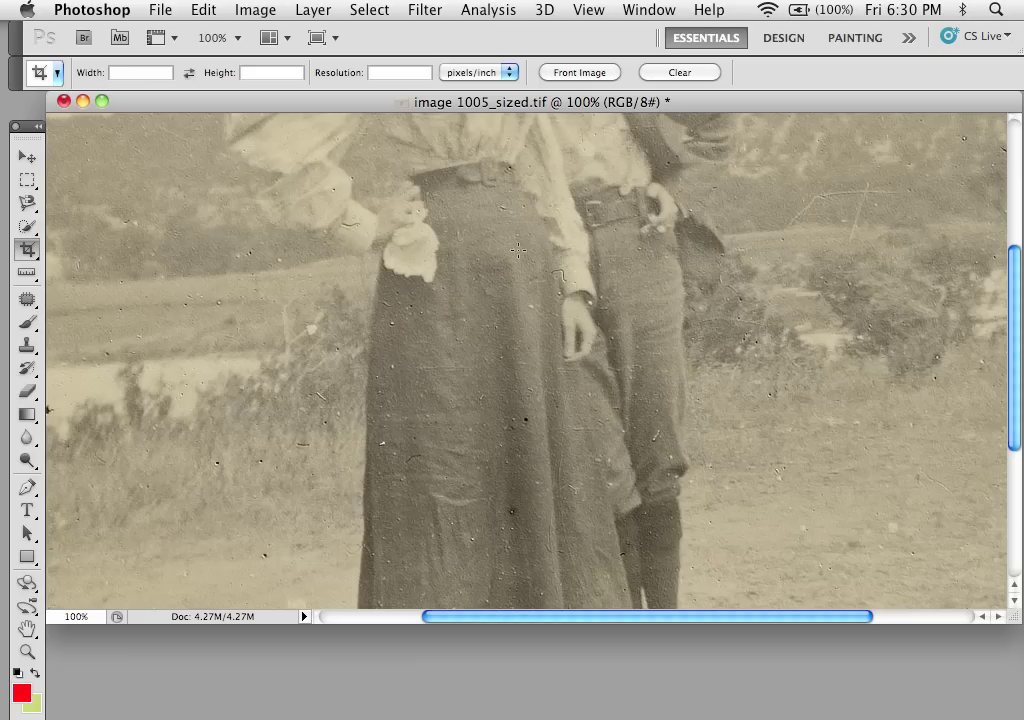
{"action": "scroll", "coordinate": [491, 418], "scroll_direction": "up", "scroll_amount": 5}
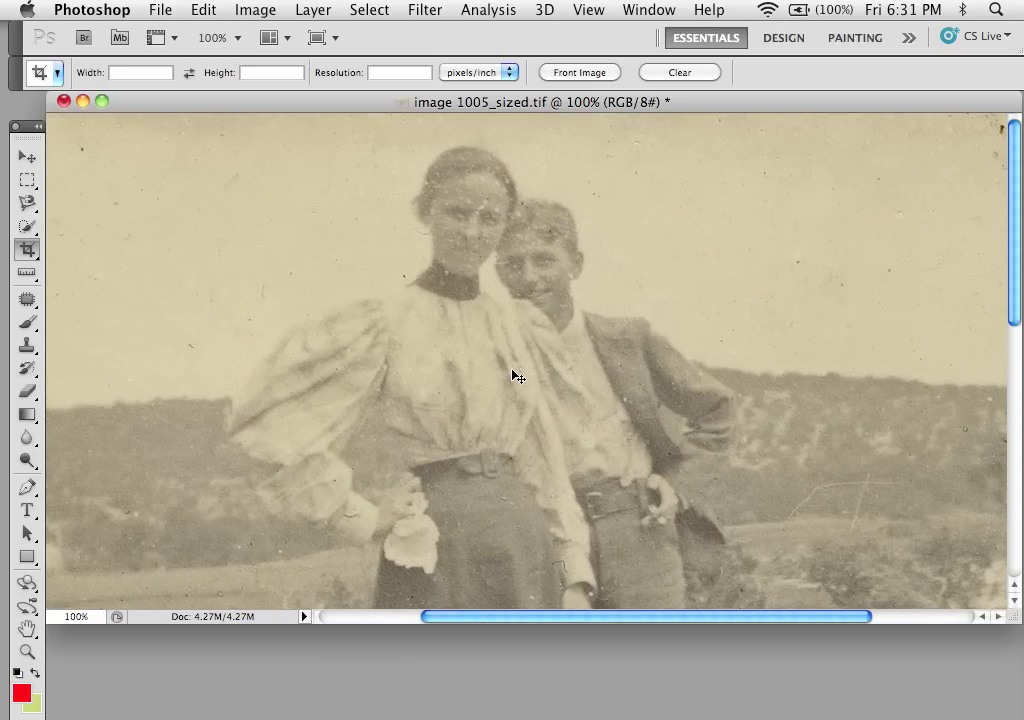
{"action": "scroll", "coordinate": [512, 373], "scroll_direction": "down", "scroll_amount": 5}
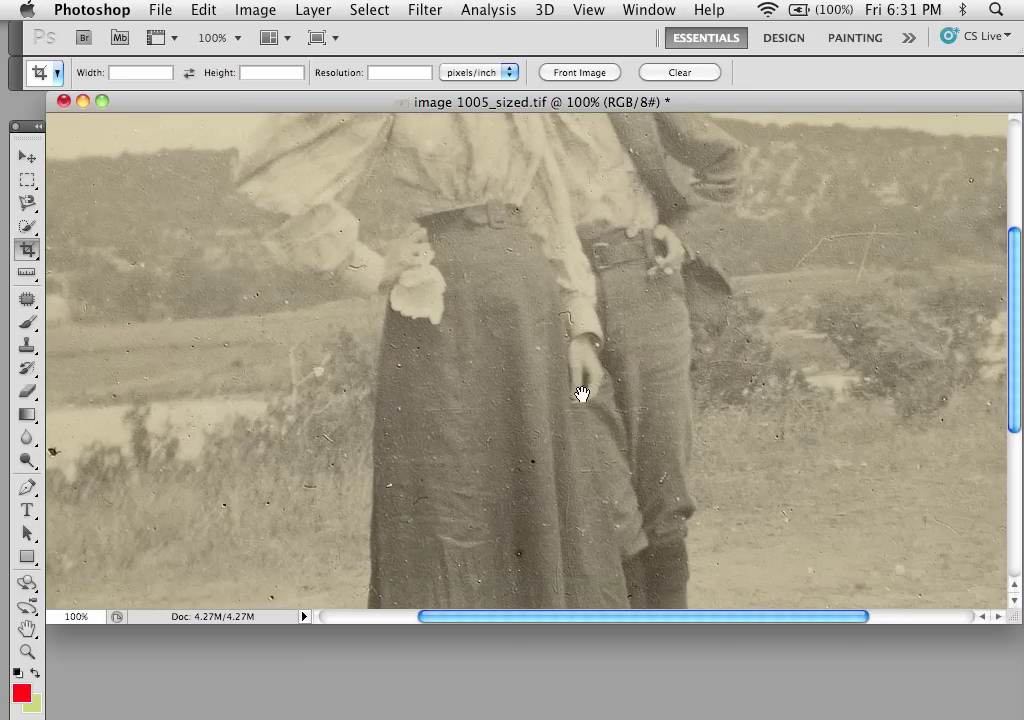
{"action": "left_click_drag", "start_coordinate": [468, 293], "coordinate": [526, 473]}
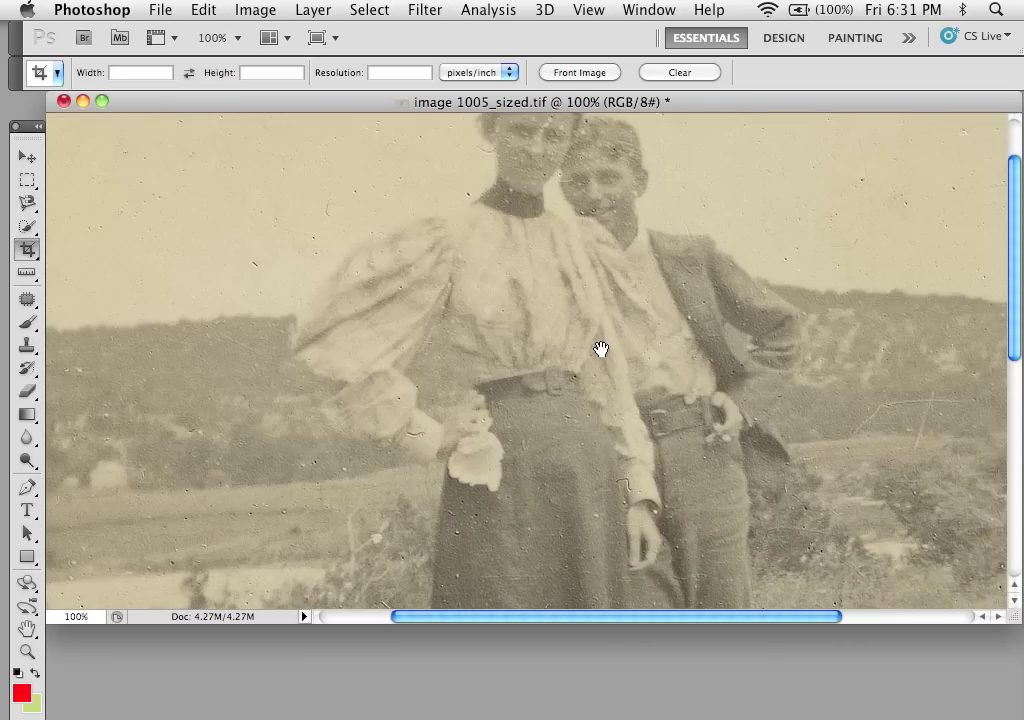
{"action": "left_click_drag", "start_coordinate": [601, 347], "coordinate": [576, 430]}
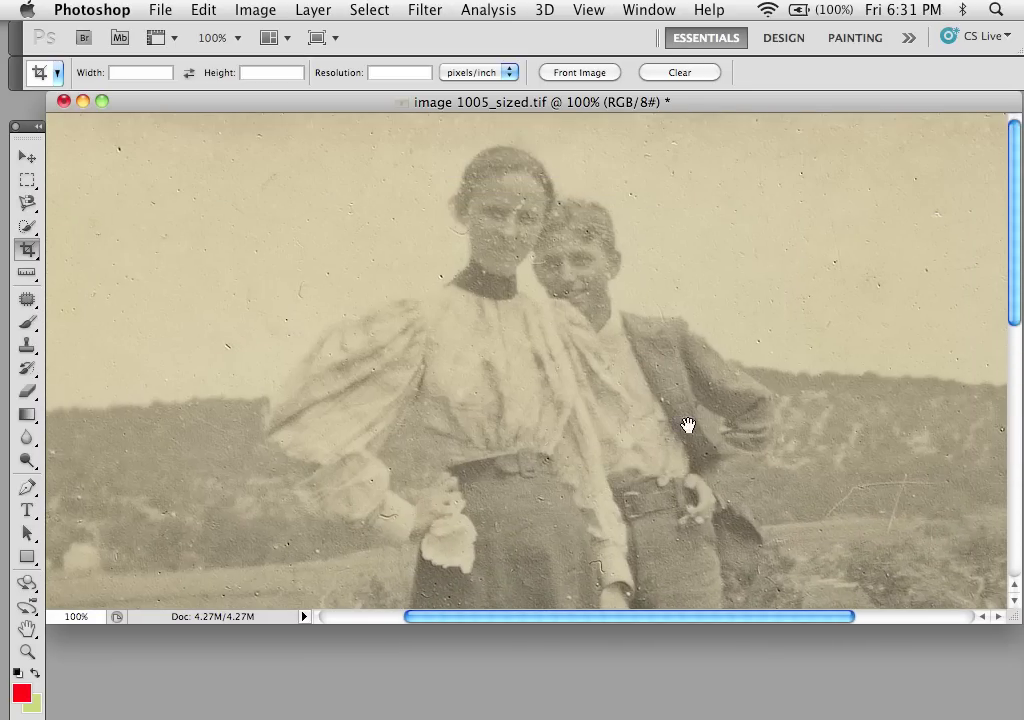
{"action": "left_click_drag", "start_coordinate": [651, 418], "coordinate": [606, 213]}
{"action": "left_click_drag", "start_coordinate": [642, 514], "coordinate": [609, 220]}
{"action": "left_click_drag", "start_coordinate": [582, 282], "coordinate": [642, 206]}
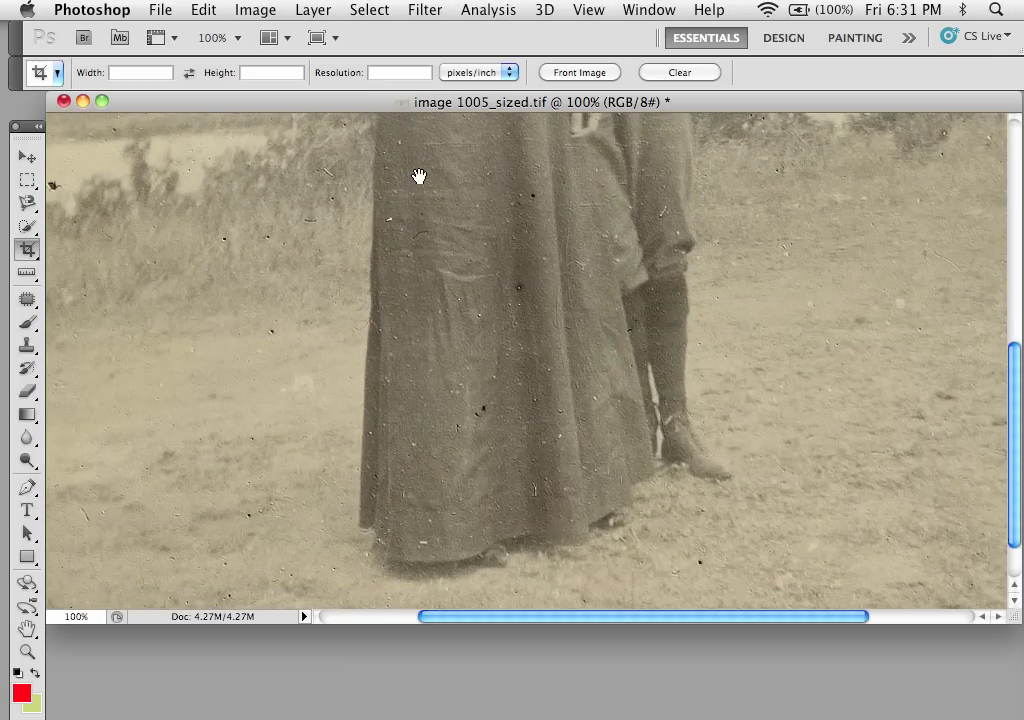
Step: Pan down to inspect the sharpened skirt and boots
{"action": "scroll", "coordinate": [605, 365], "scroll_direction": "up", "scroll_amount": 10}
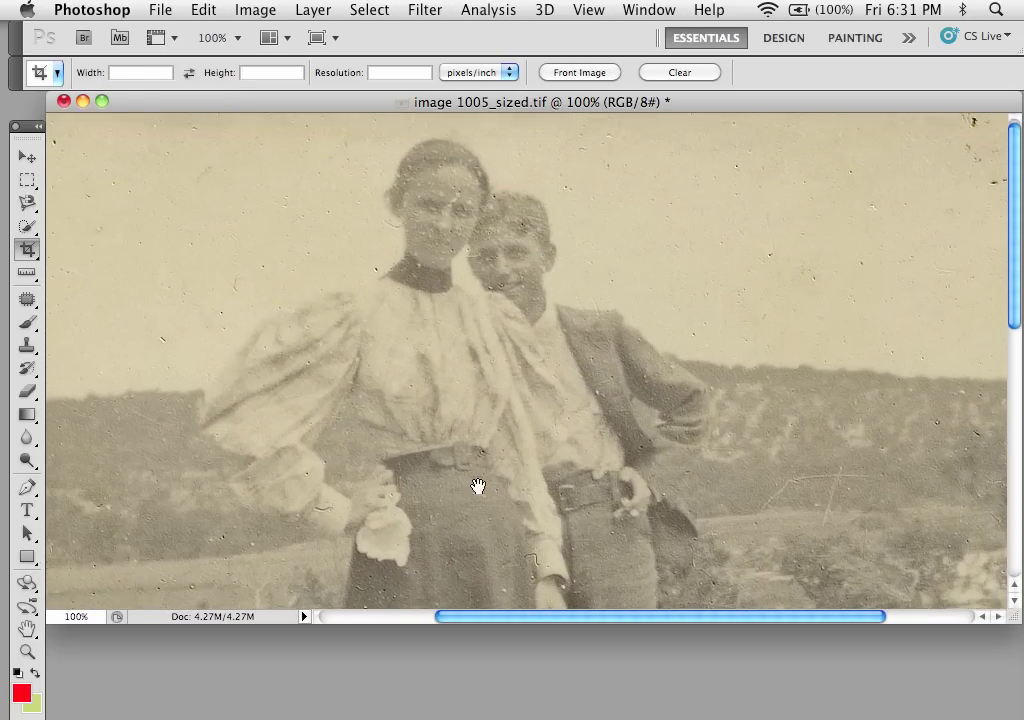
{"action": "left_click_drag", "start_coordinate": [478, 485], "coordinate": [498, 199]}
{"action": "left_click_drag", "start_coordinate": [461, 470], "coordinate": [498, 377]}
{"action": "left_click_drag", "start_coordinate": [575, 352], "coordinate": [577, 432]}
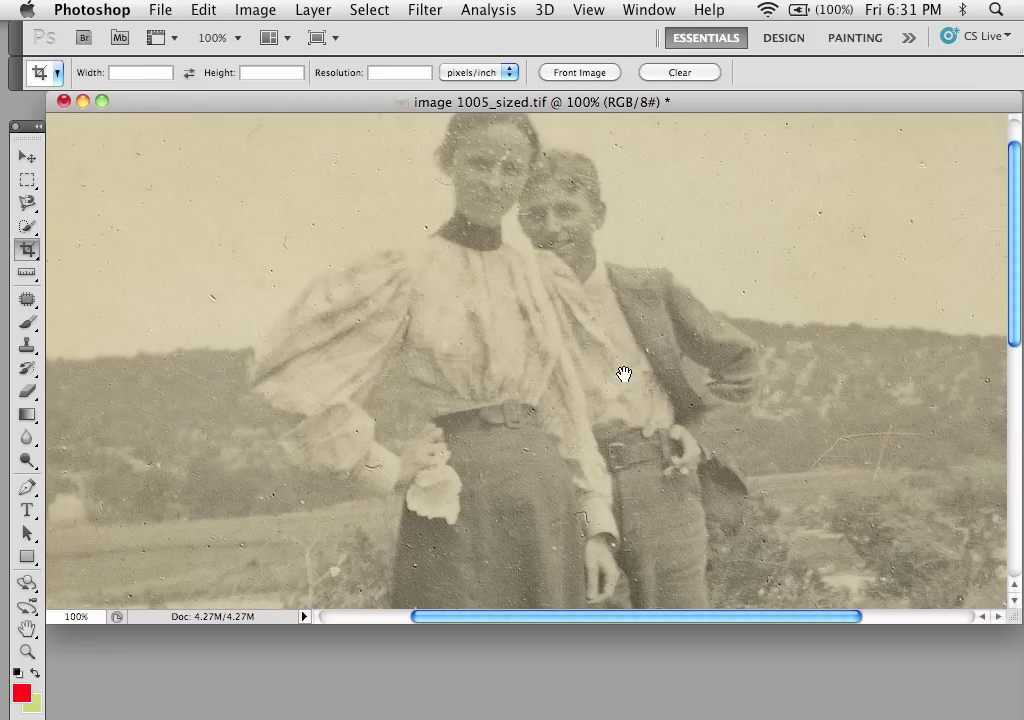